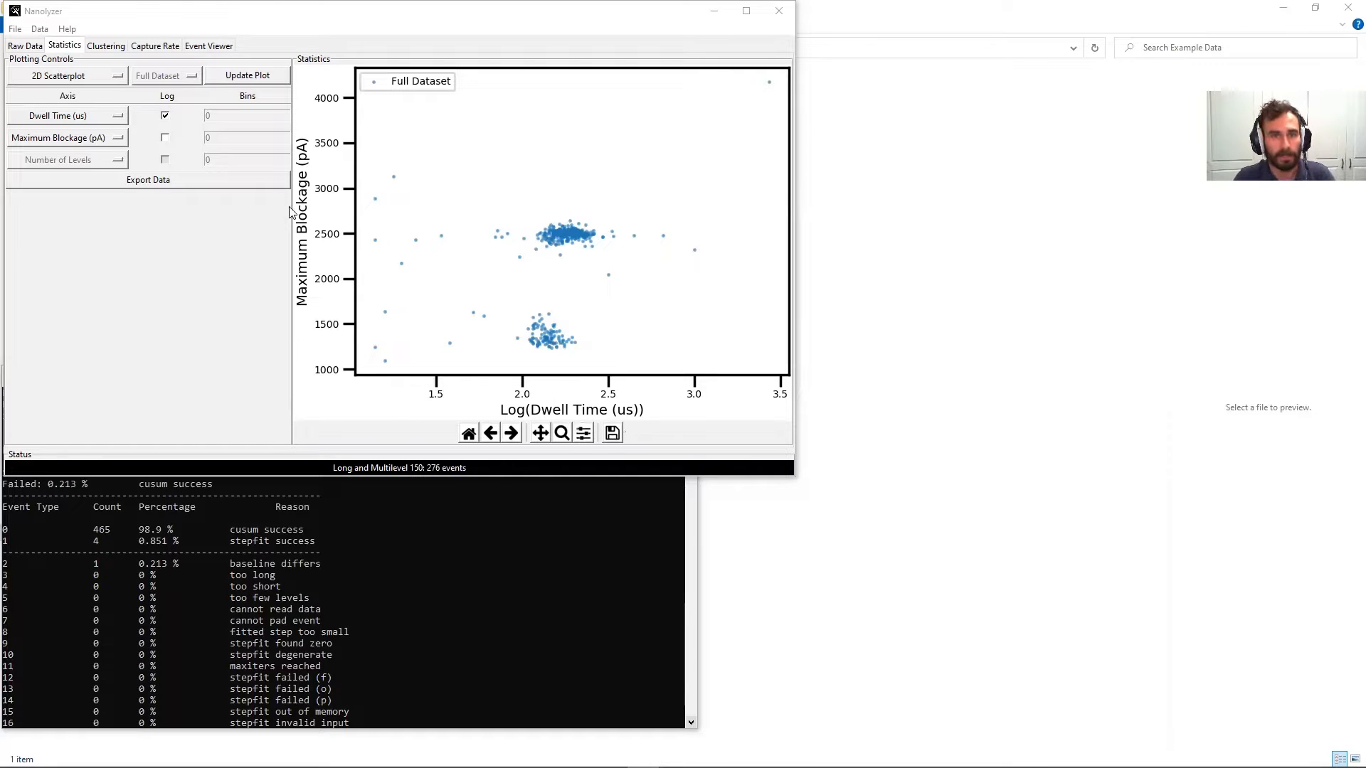
- Set the clustering features to Dwell Time (us) on a log scale and Maximum Blockage (pA)
{"action": "left_click", "coordinate": [107, 46]}
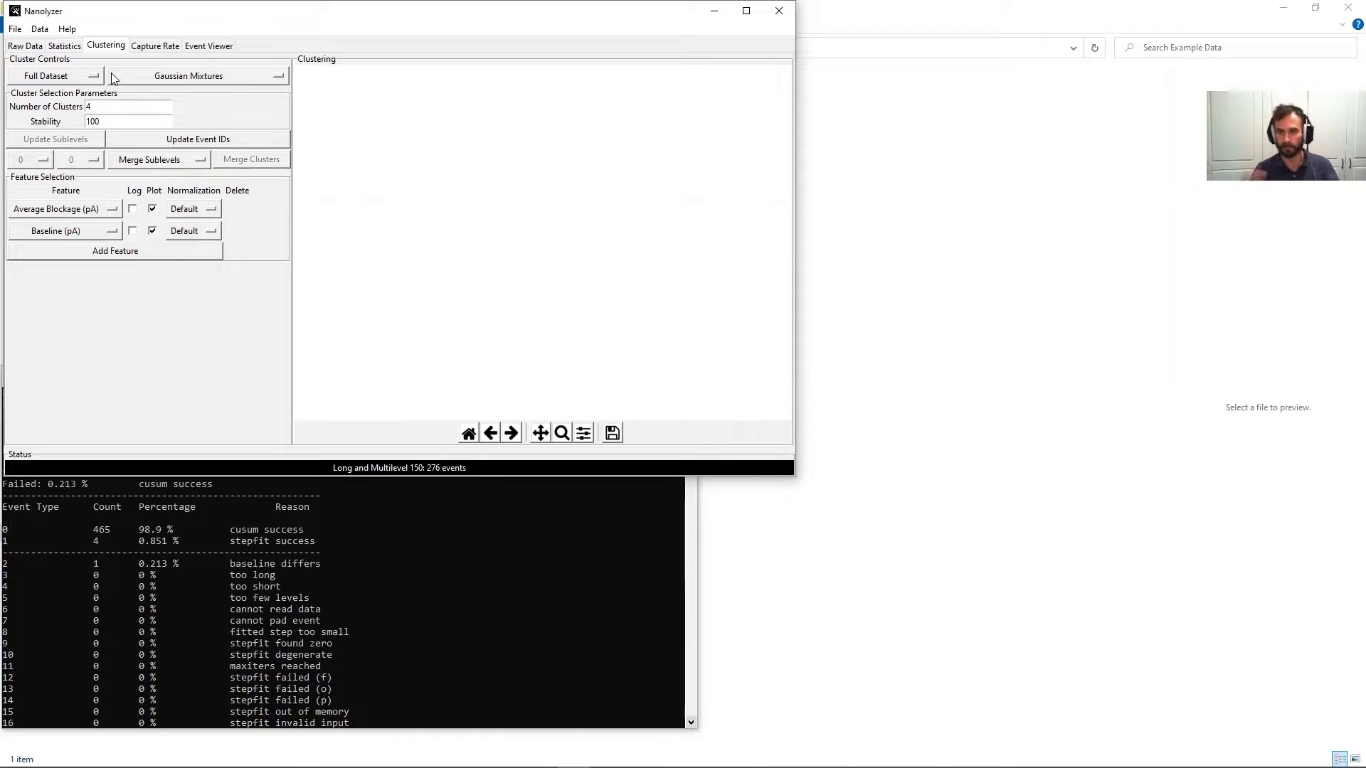
{"action": "left_click", "coordinate": [71, 210]}
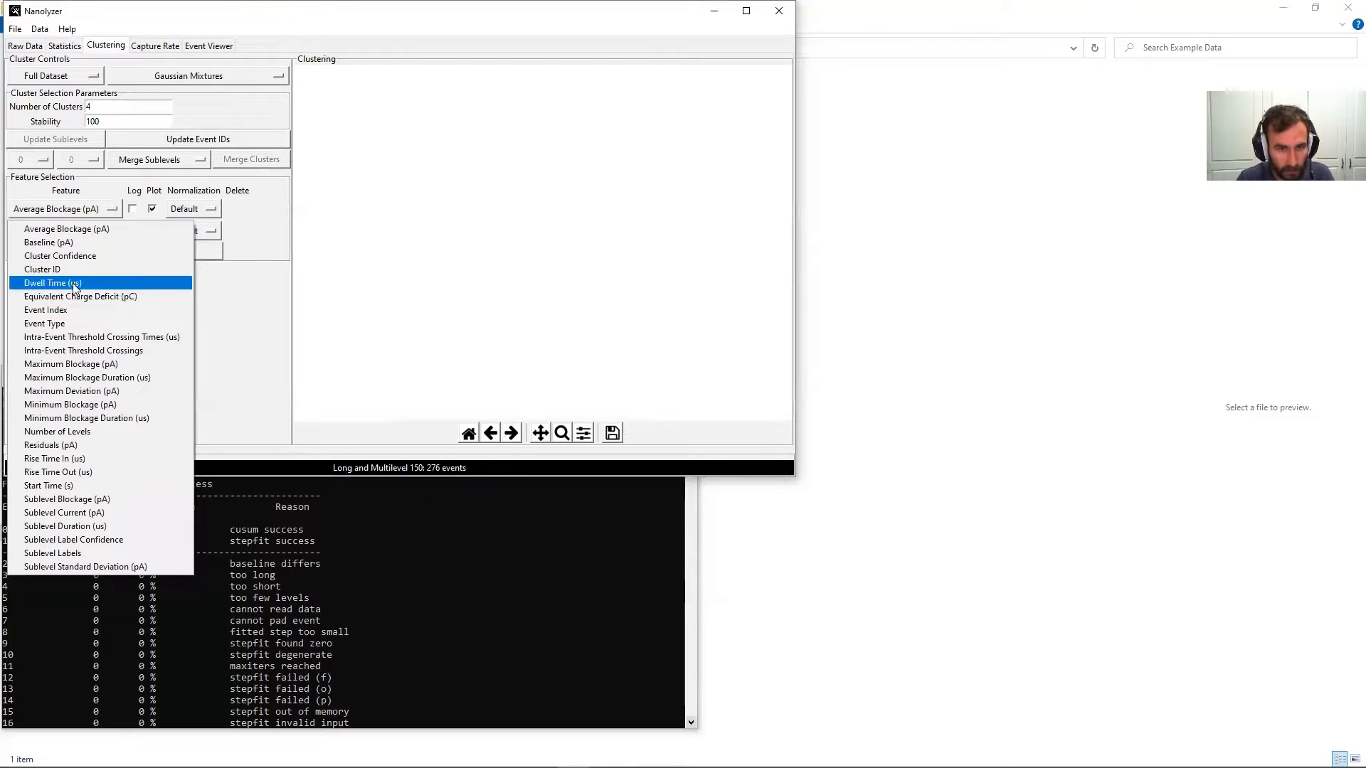
{"action": "left_click", "coordinate": [72, 282]}
{"action": "left_click", "coordinate": [105, 209]}
{"action": "left_click", "coordinate": [78, 229]}
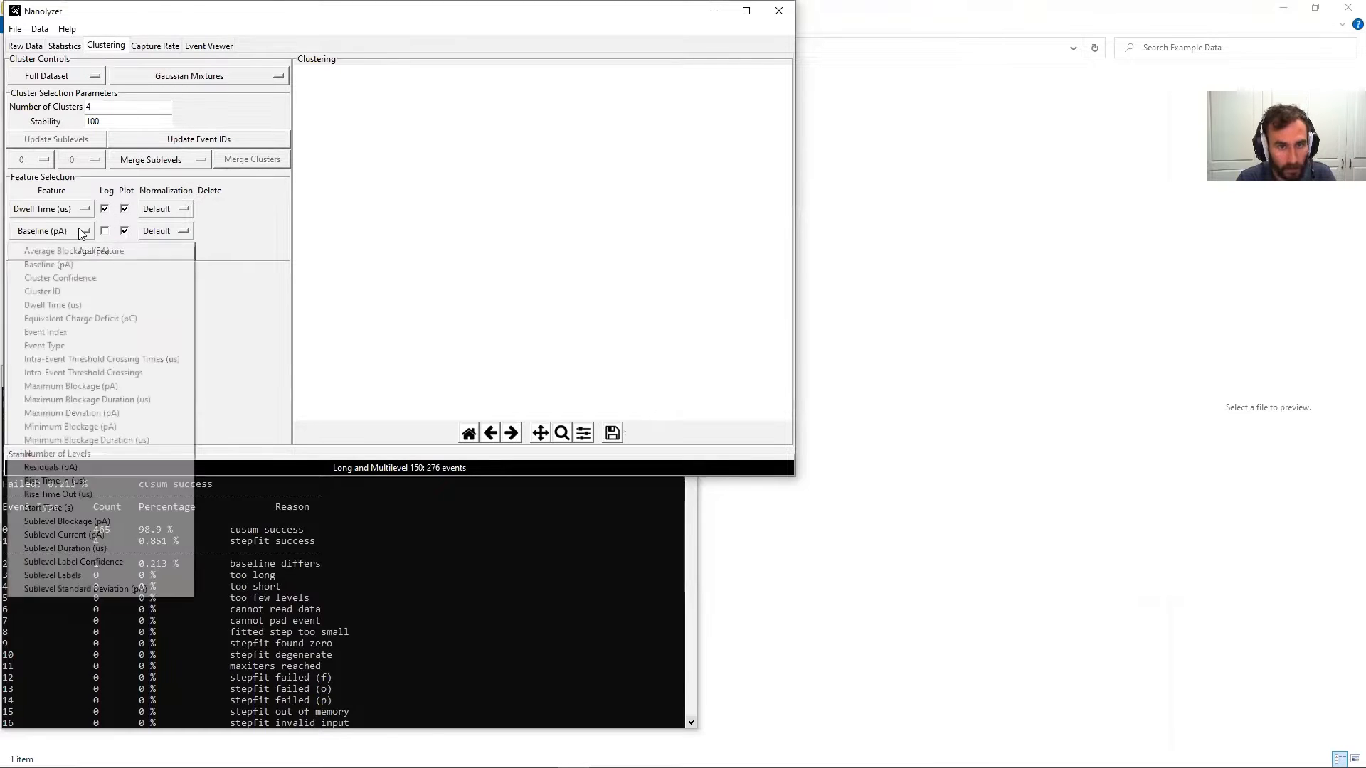
{"action": "left_click", "coordinate": [74, 390]}
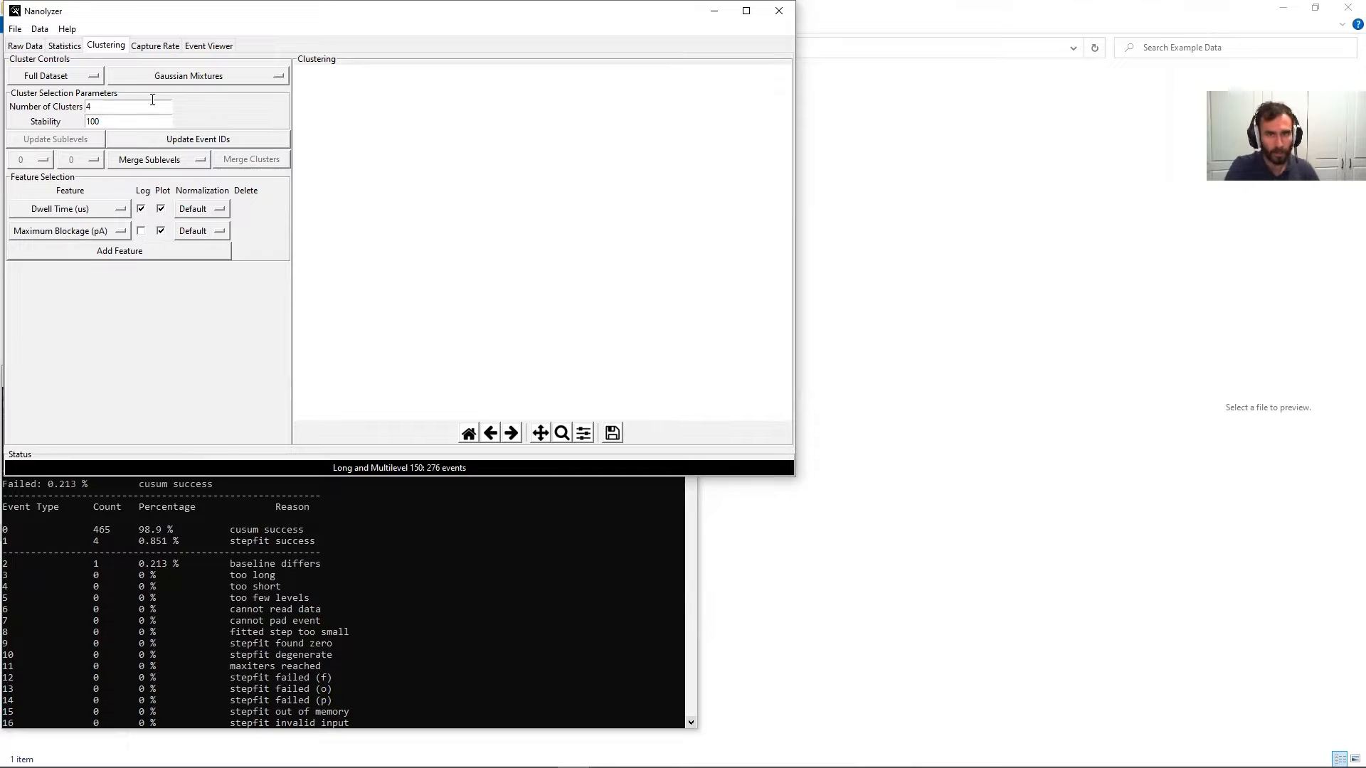
- Cluster the event IDs with Gaussian Mixtures, using 2 clusters and a stability of 10
{"action": "left_click", "coordinate": [182, 76]}
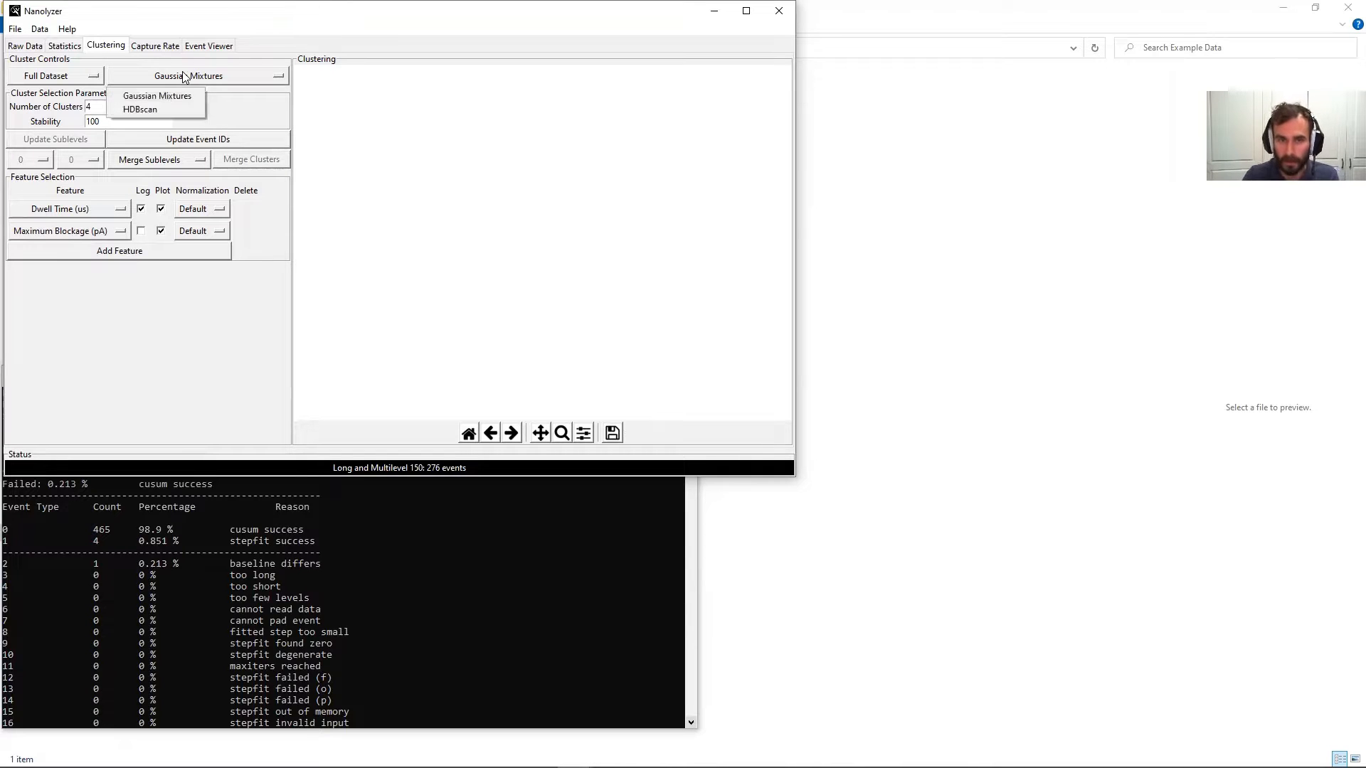
{"action": "left_click", "coordinate": [127, 96]}
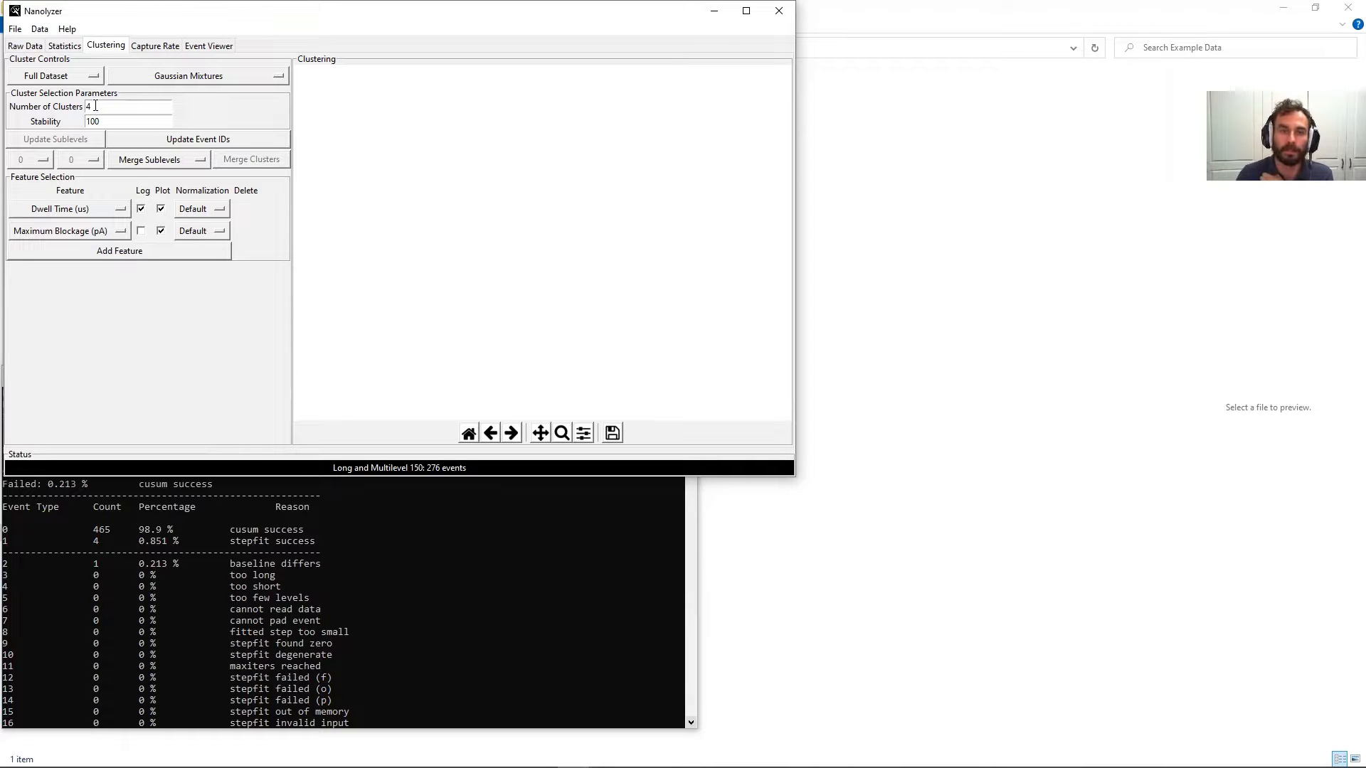
{"action": "left_click_drag", "start_coordinate": [96, 106], "coordinate": [45, 99]}
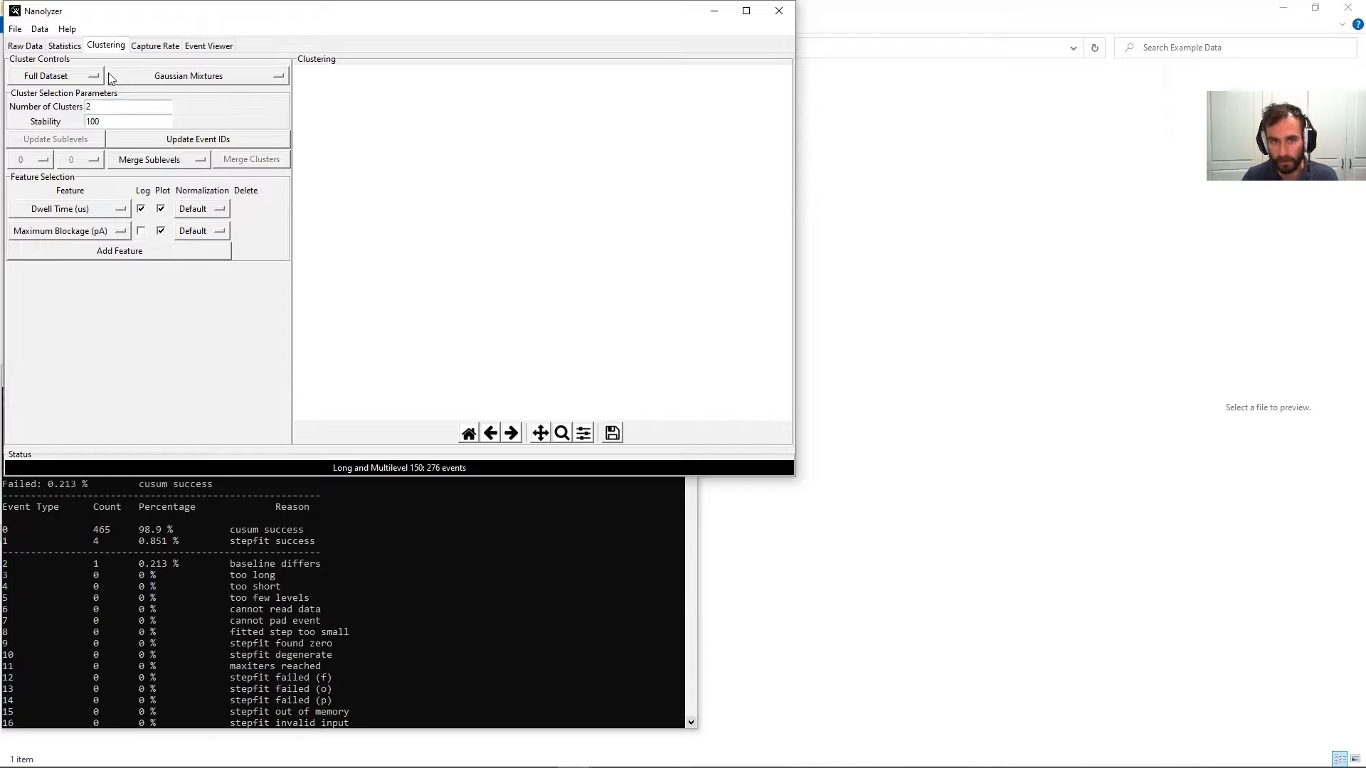
{"action": "left_click", "coordinate": [71, 47]}
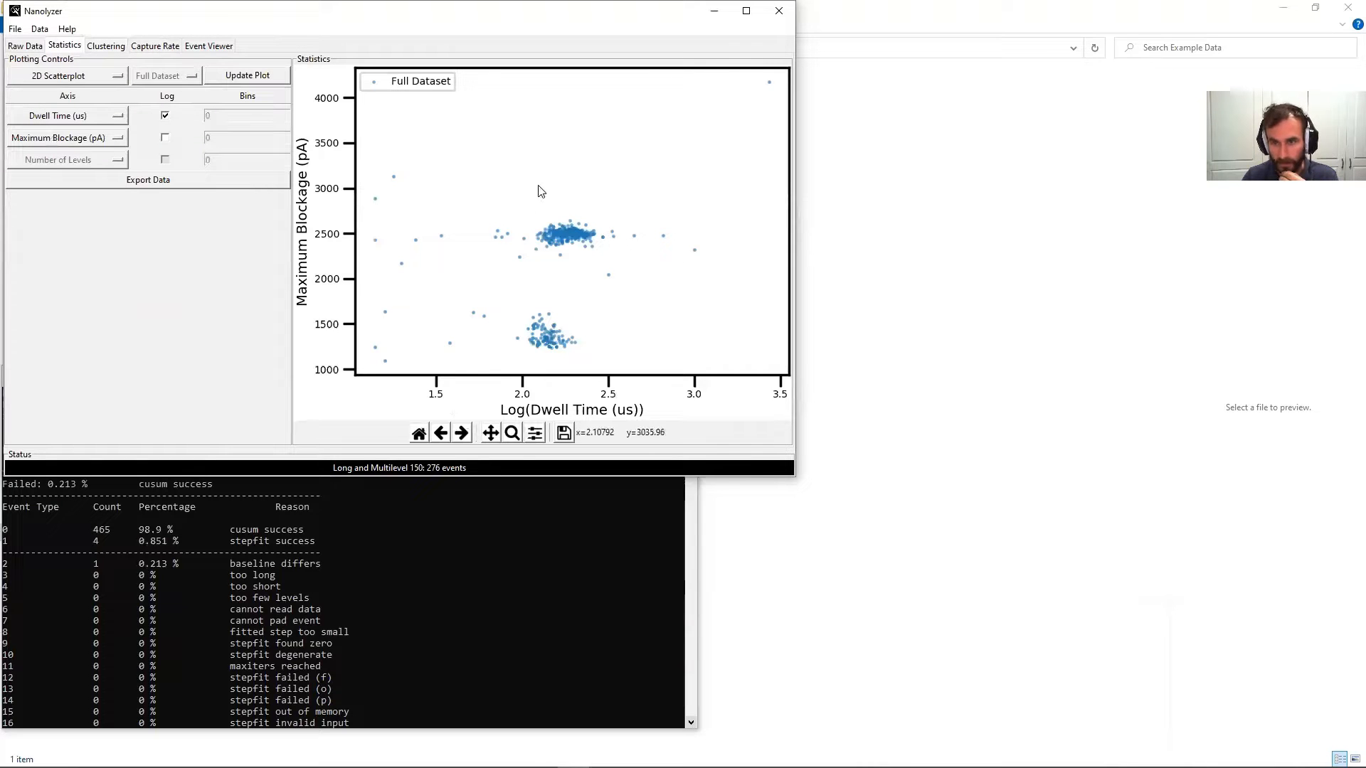
{"action": "left_click", "coordinate": [106, 47]}
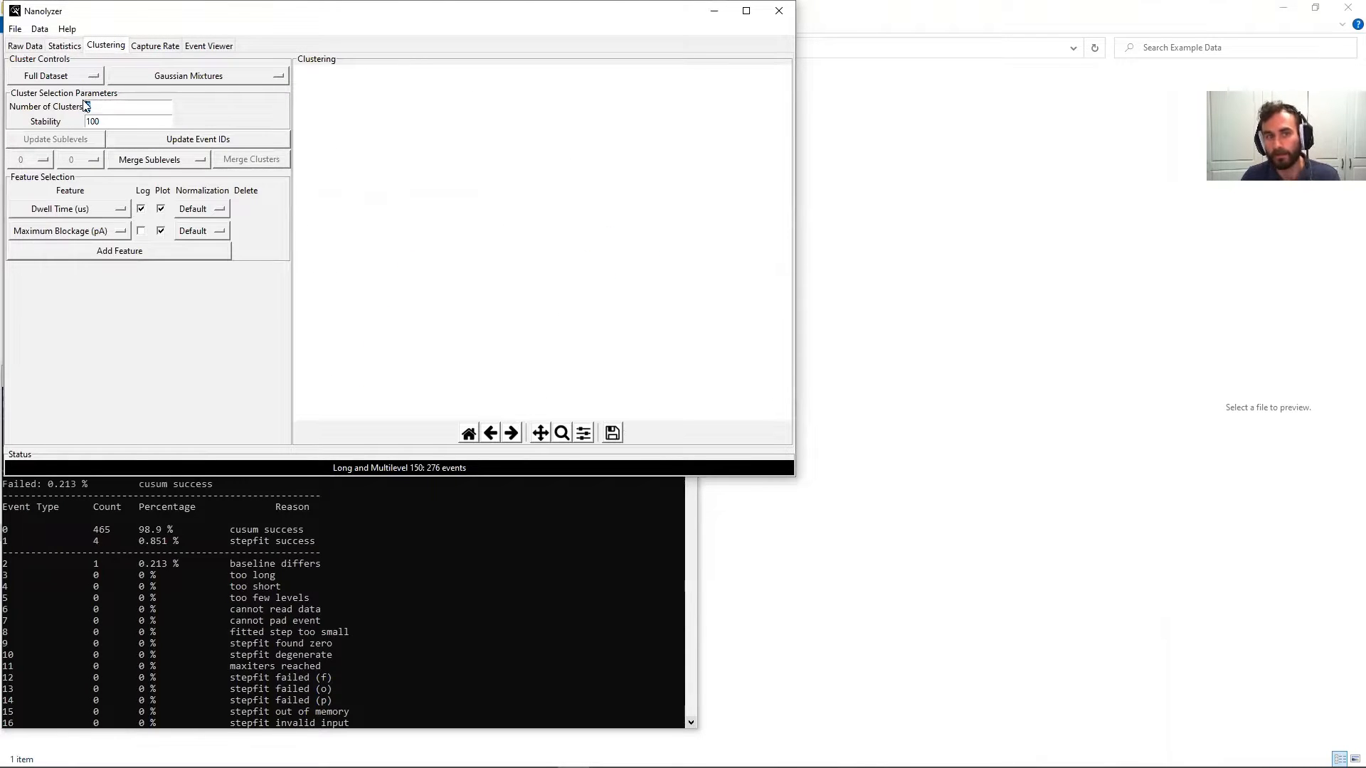
{"action": "key", "text": "Tab"}
{"action": "type", "text": "10"}
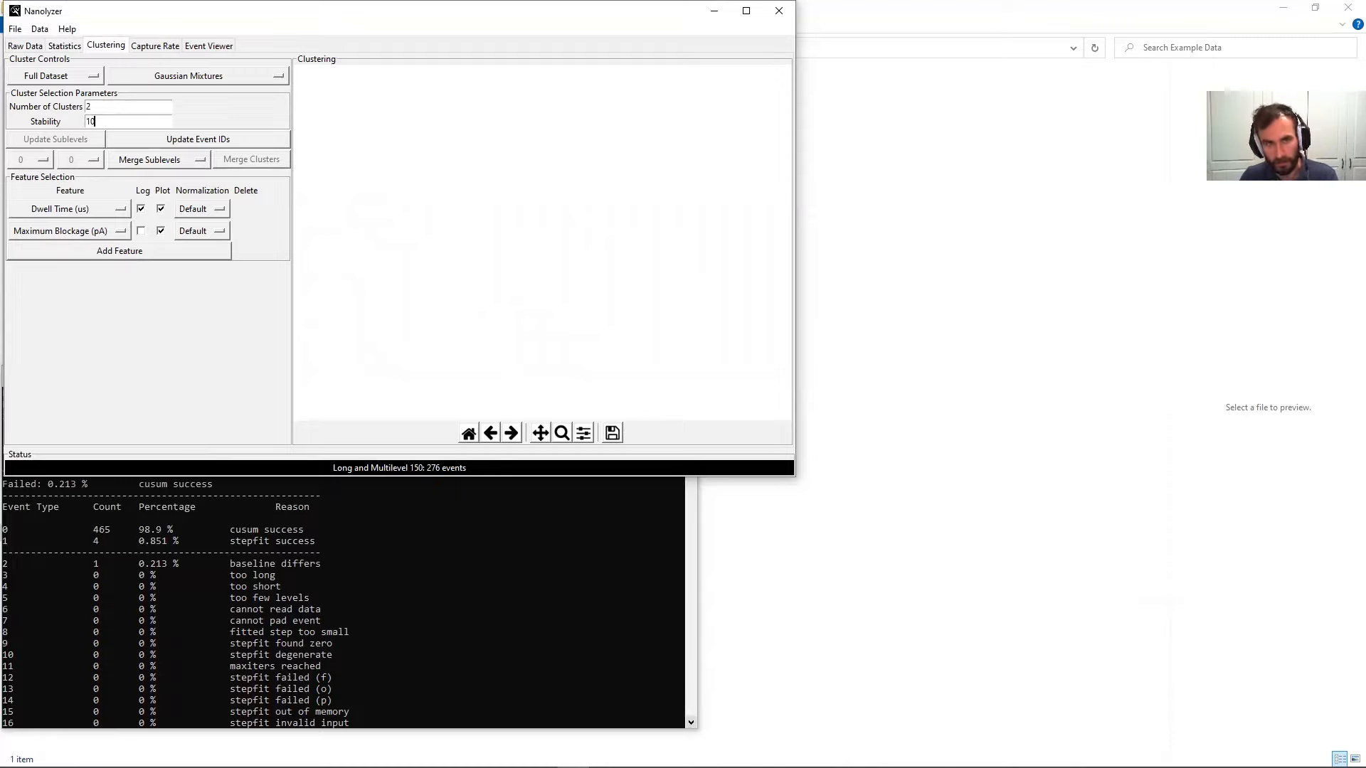
{"action": "left_click", "coordinate": [199, 142]}
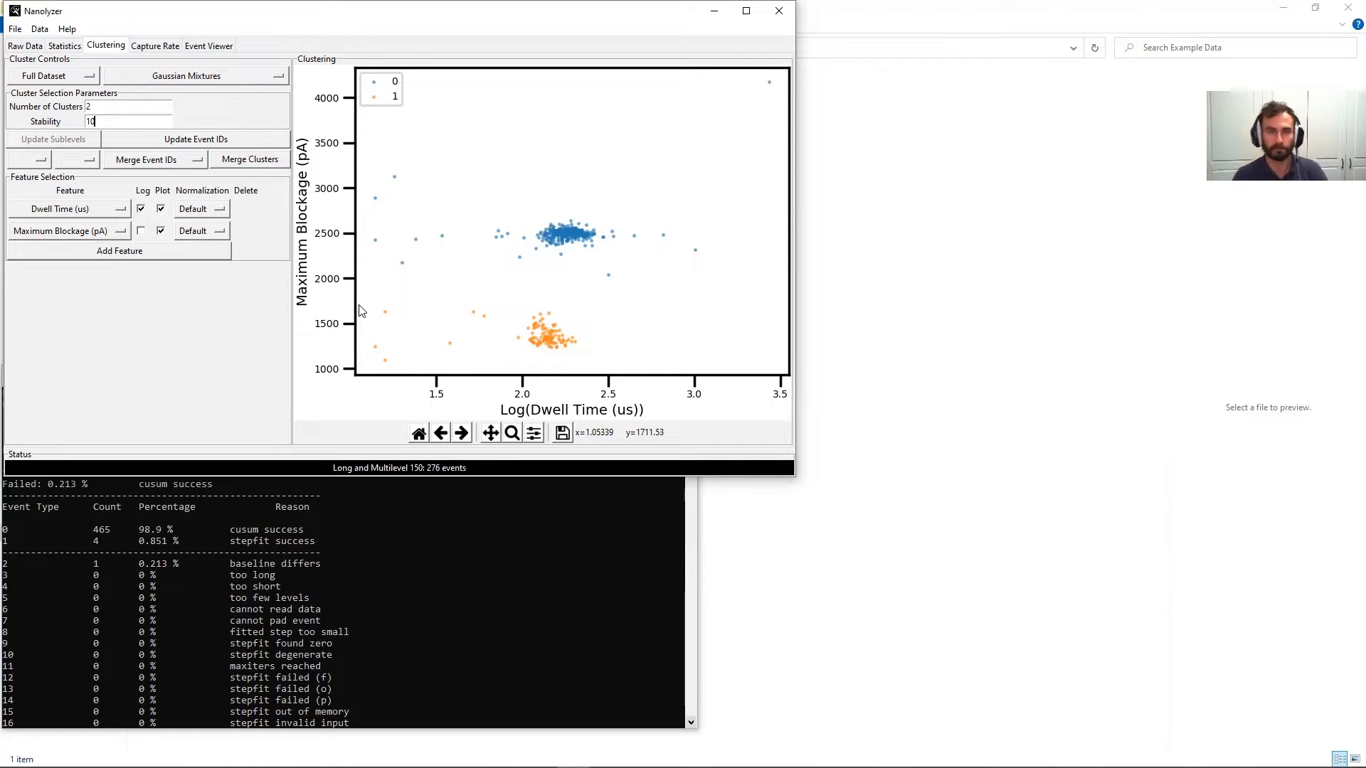
- Switch the clustering method to HDBscan and cluster the event IDs with a sensitivity of .1
{"action": "left_click", "coordinate": [235, 79]}
{"action": "left_click", "coordinate": [176, 109]}
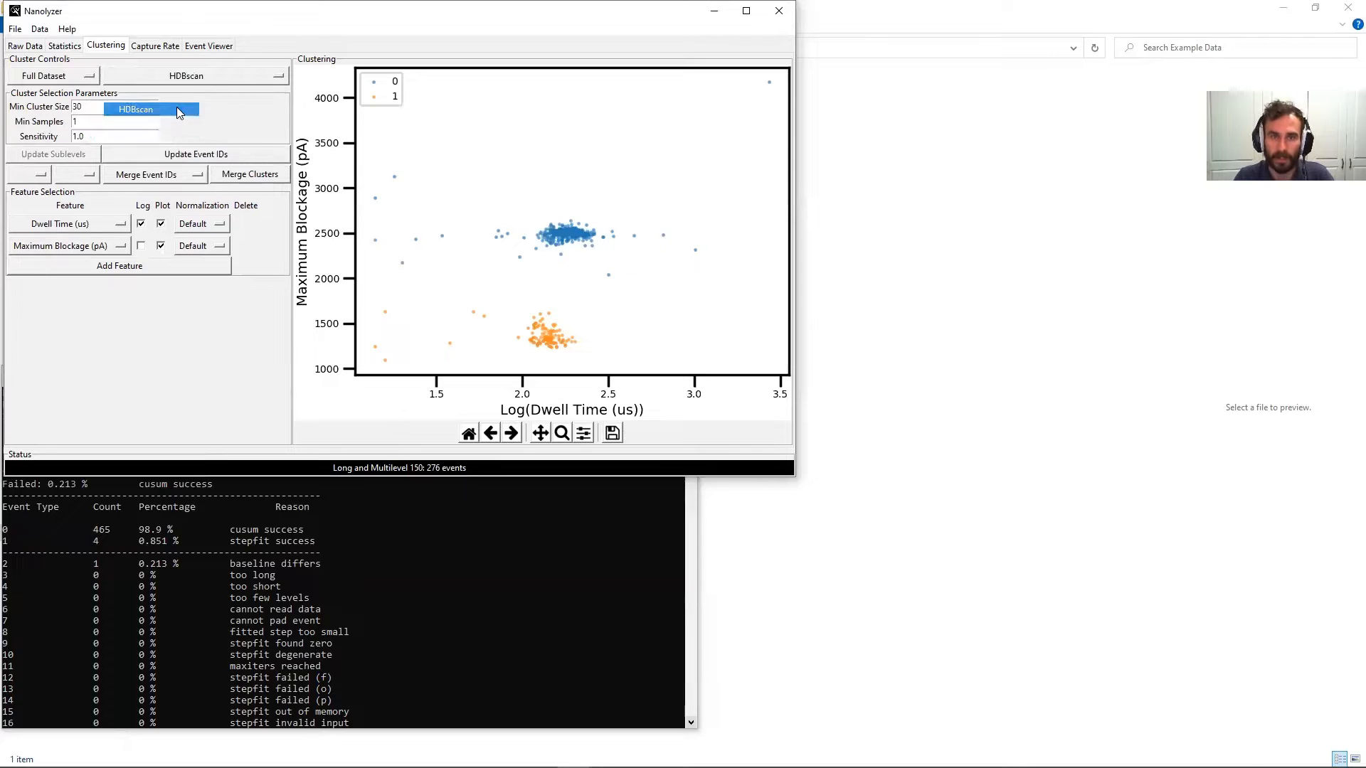
{"action": "left_click", "coordinate": [187, 155]}
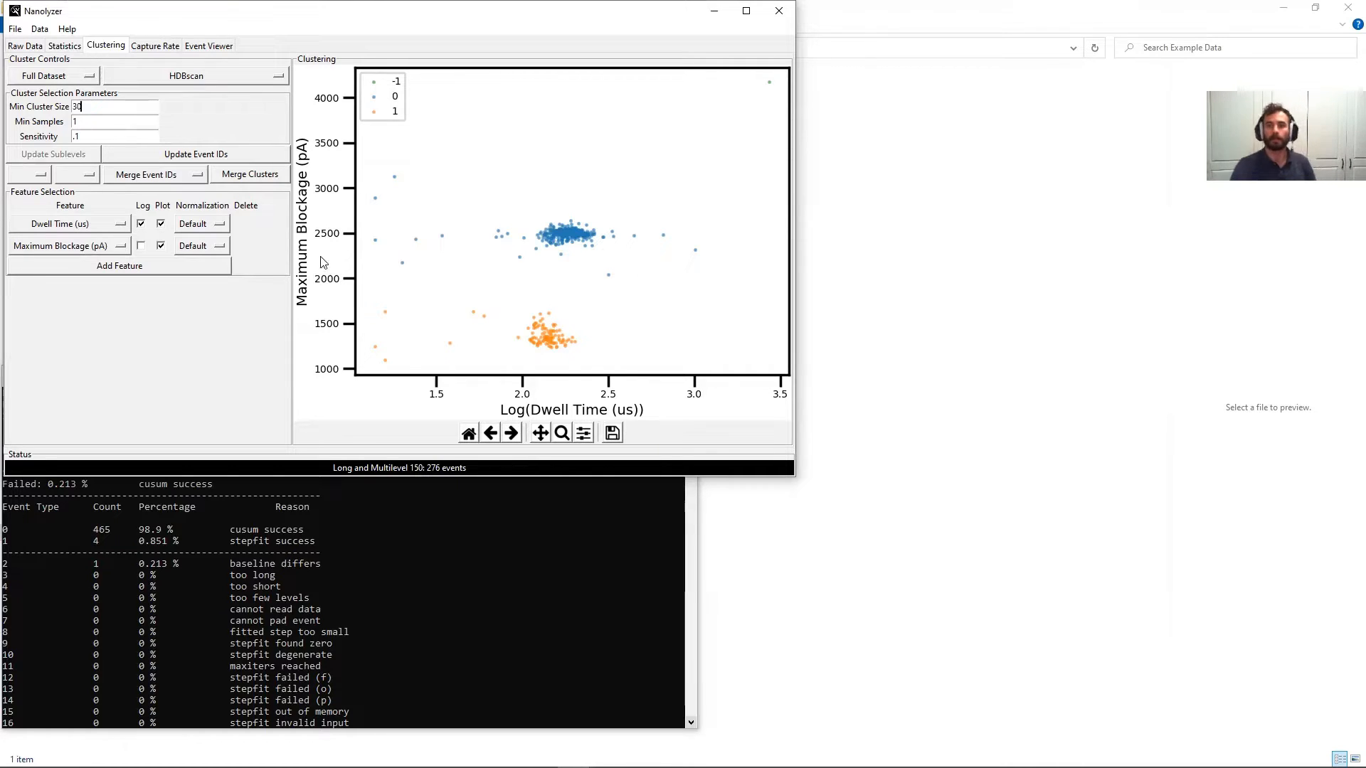
- Set the sensitivity to 1 and cluster the sublevels with Sublevel Blockage (pA) replacing the Maximum Blockage feature
{"action": "left_click_drag", "start_coordinate": [97, 136], "coordinate": [50, 134]}
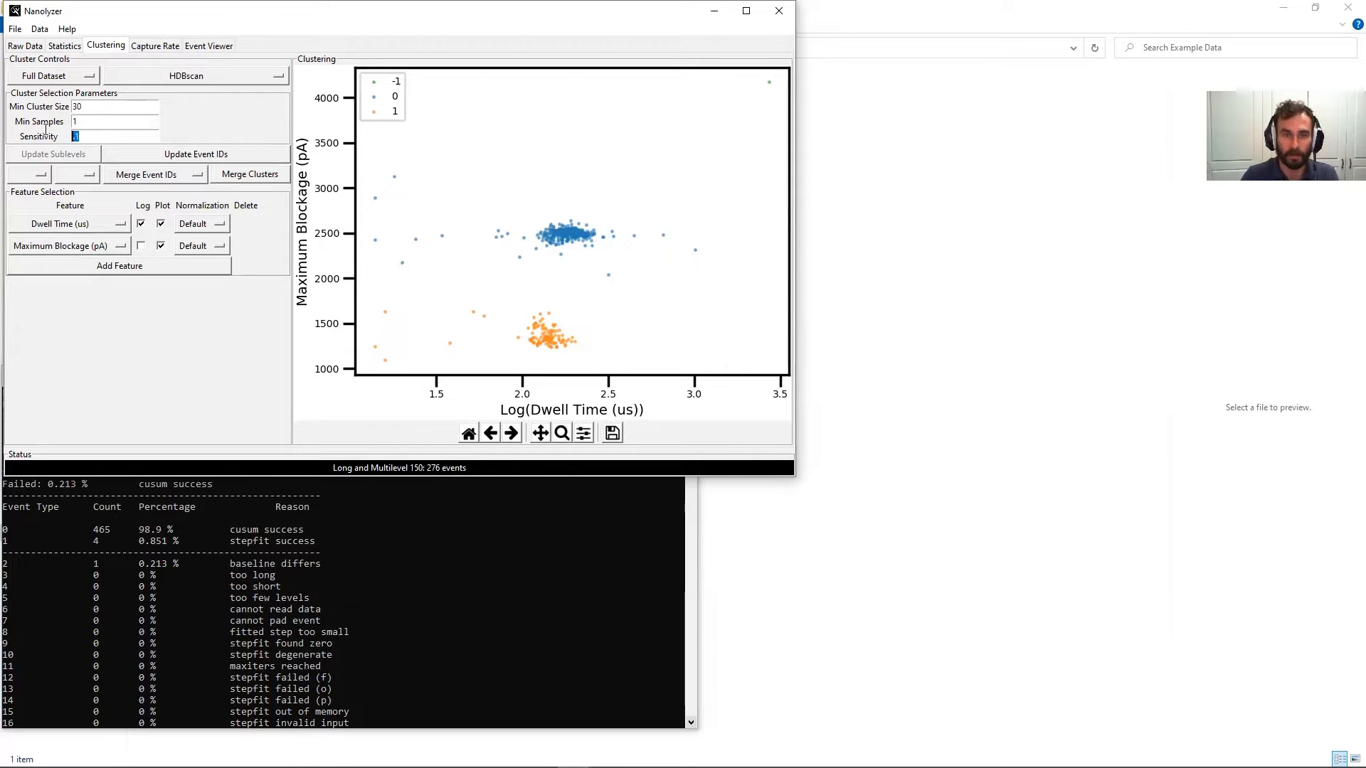
{"action": "type", "text": "1"}
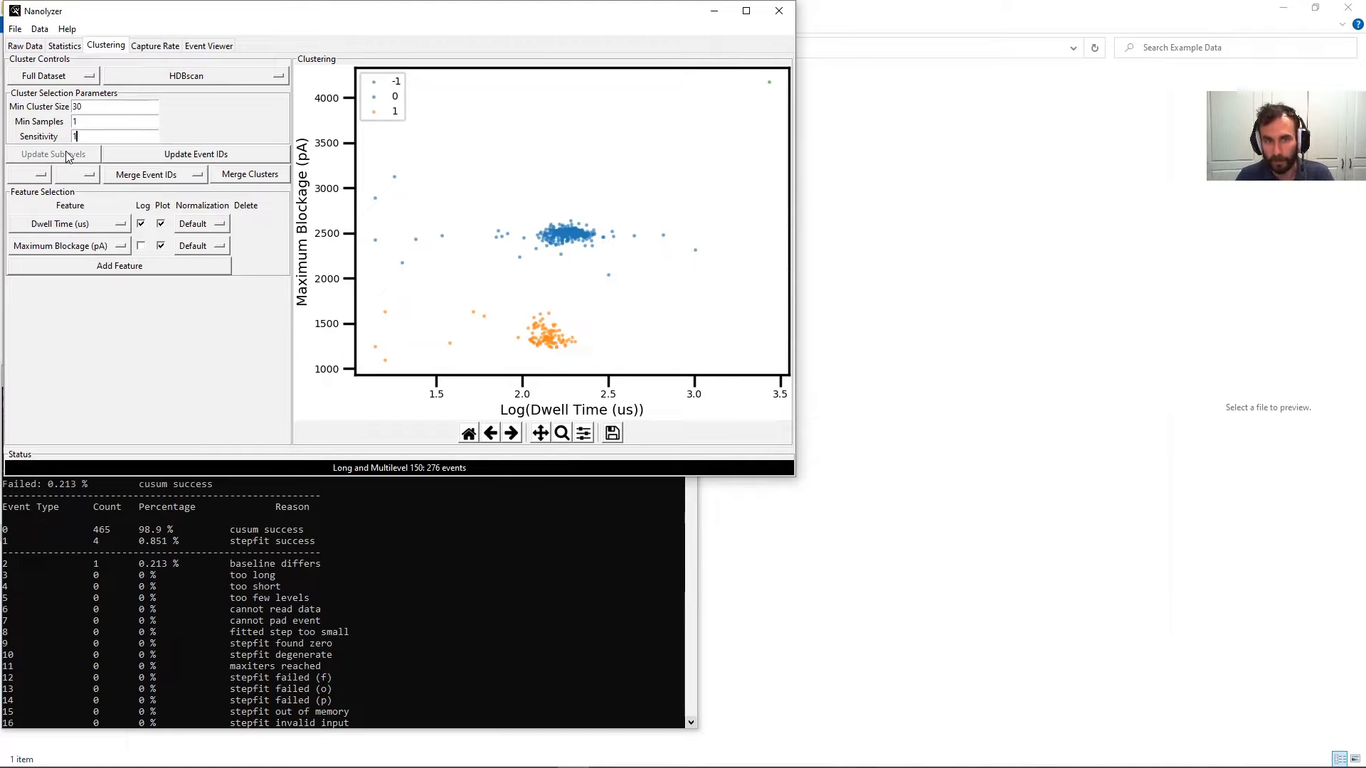
{"action": "left_click", "coordinate": [80, 245]}
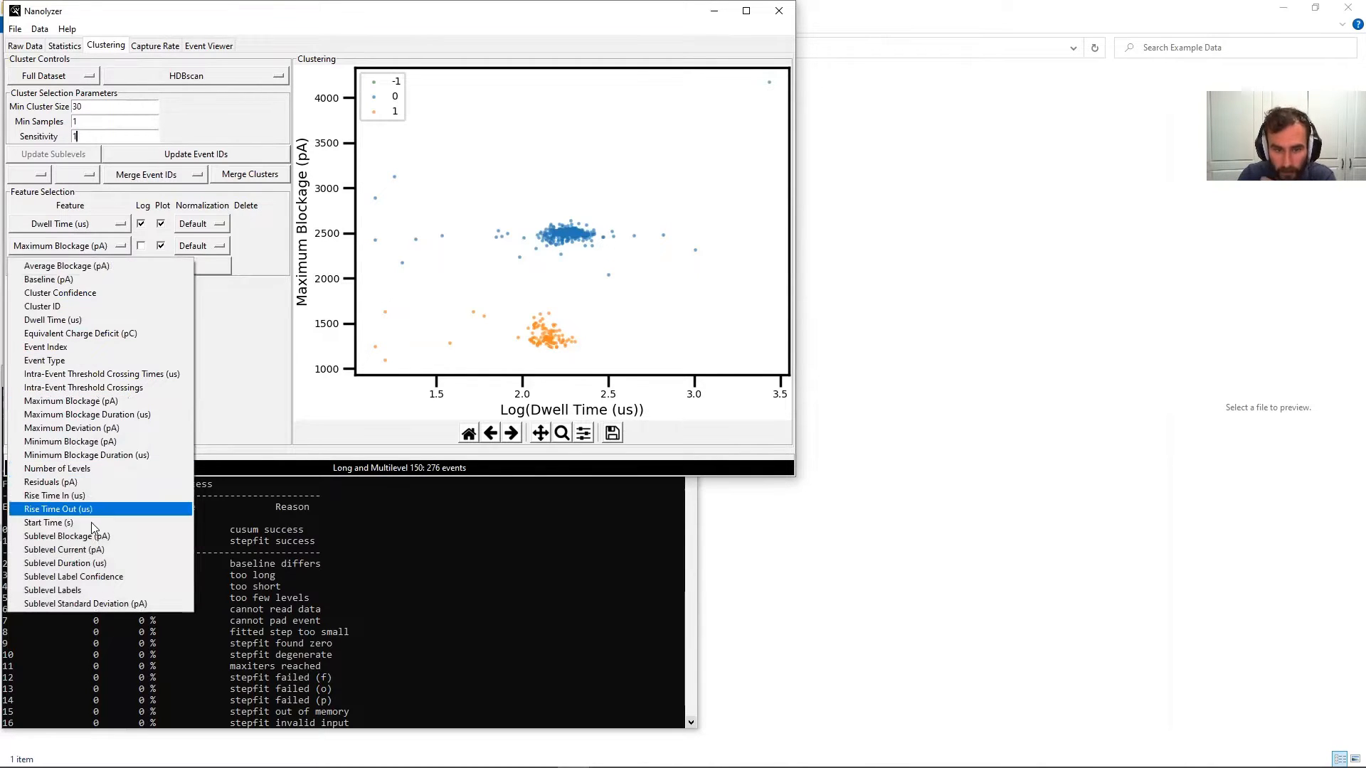
{"action": "left_click", "coordinate": [91, 535]}
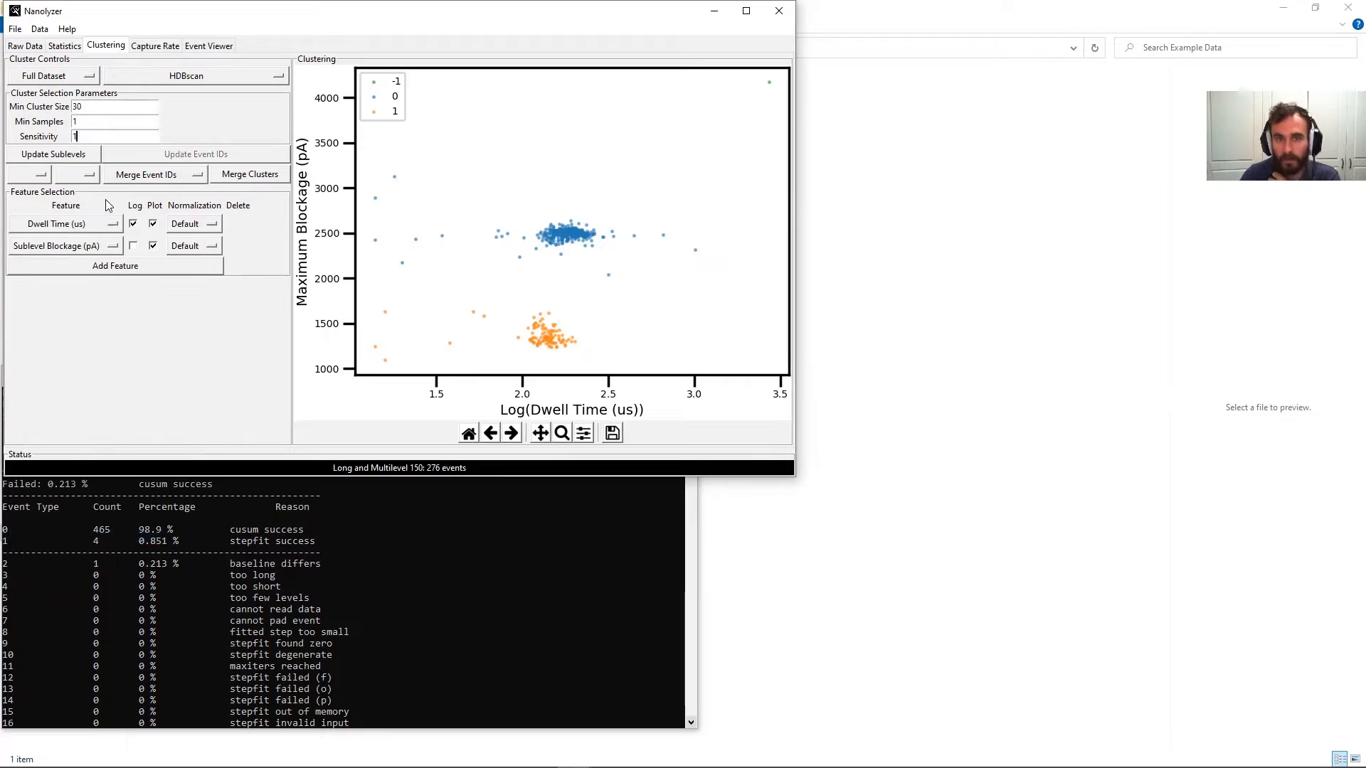
{"action": "left_click", "coordinate": [76, 157]}
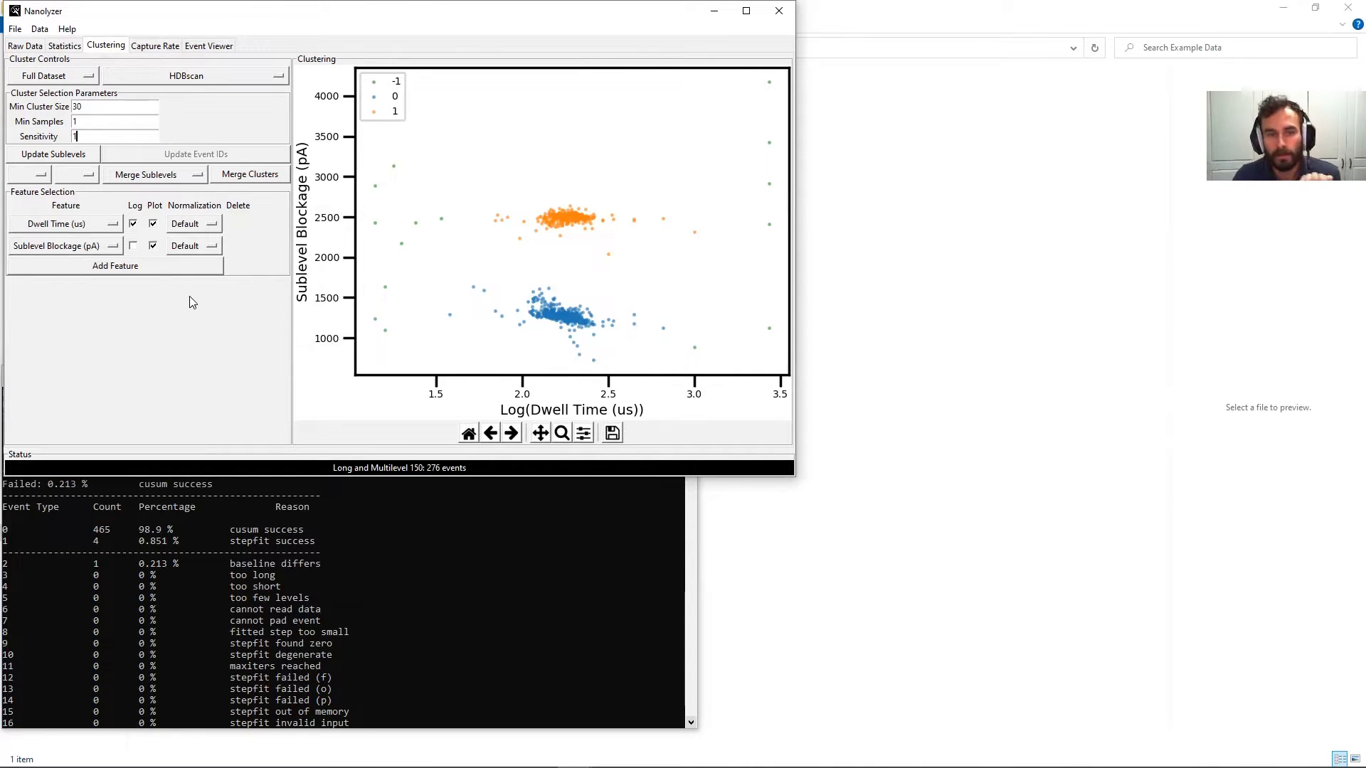
- Add Number of Levels as a third feature, include it in the plot, and update the sublevel clusters in 3D
{"action": "left_click", "coordinate": [133, 274]}
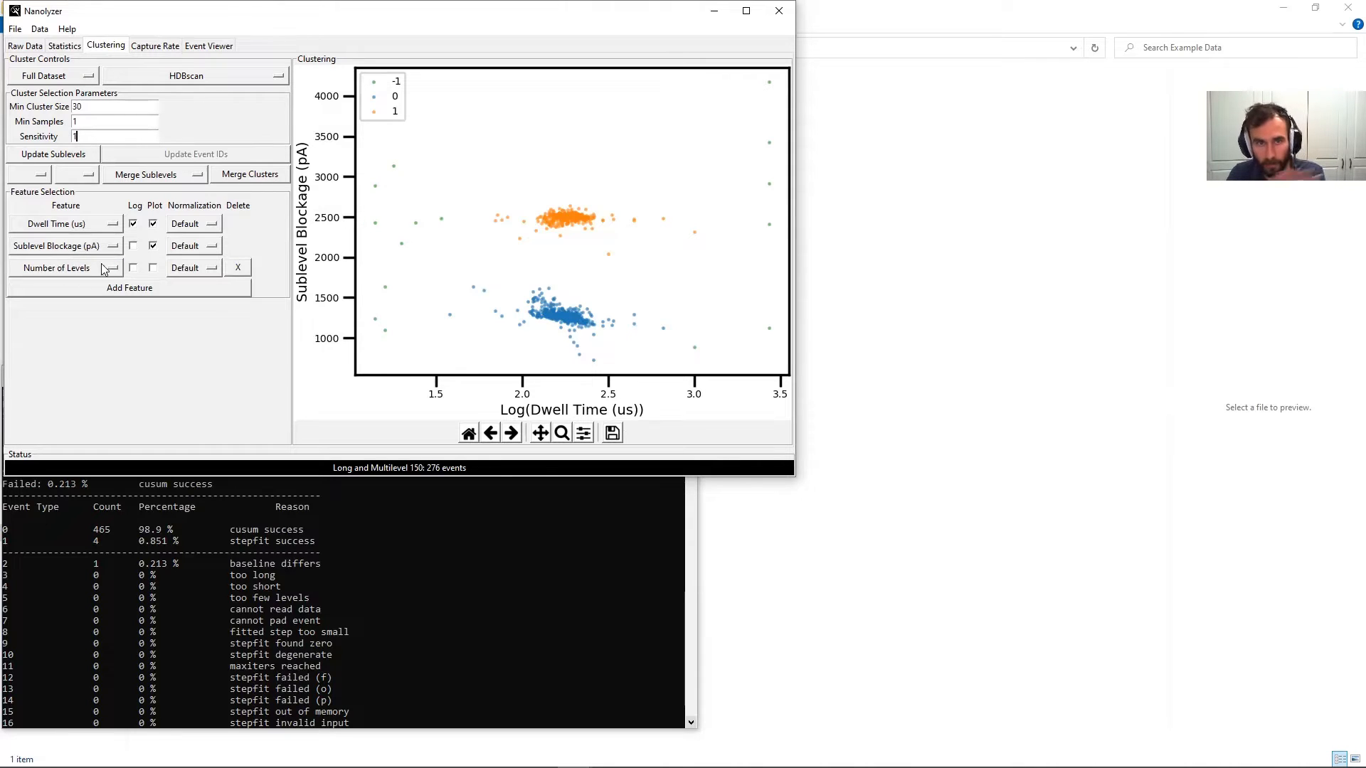
{"action": "left_click", "coordinate": [87, 155]}
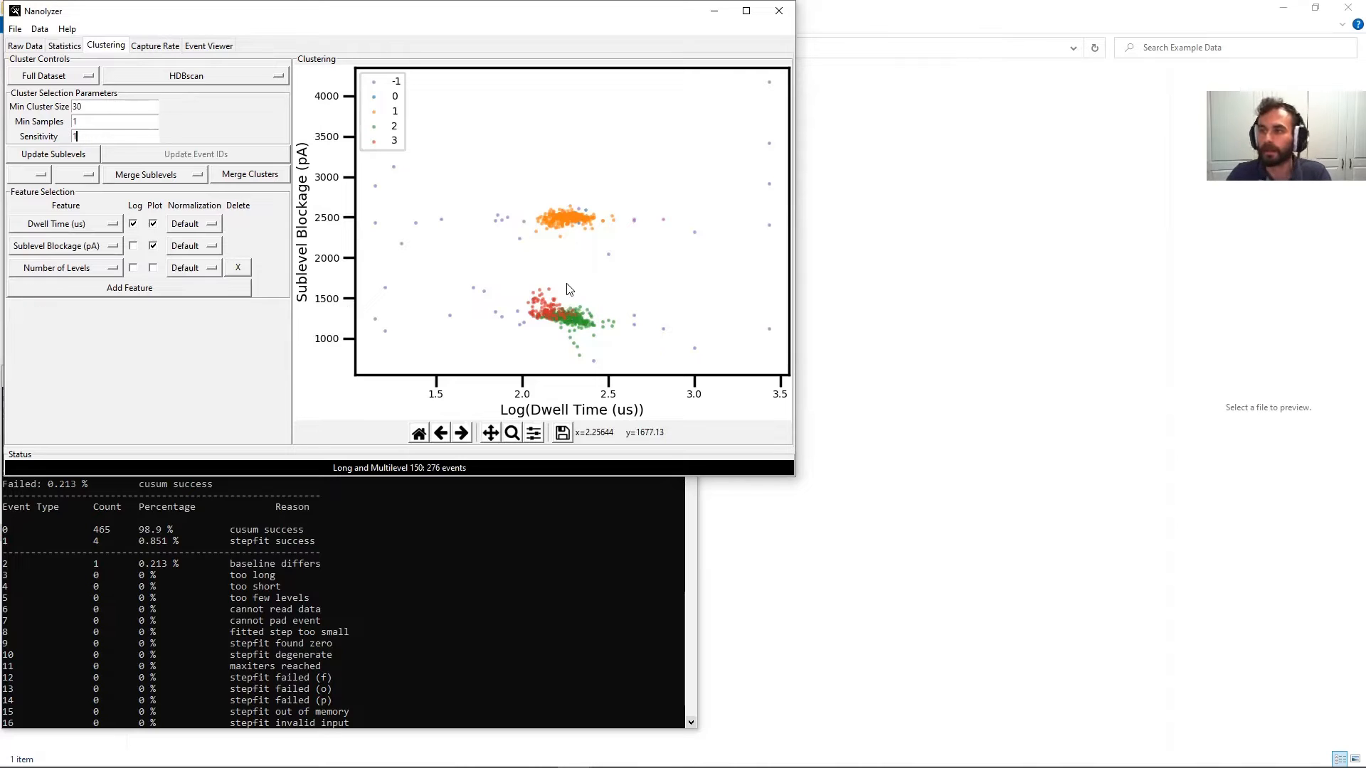
{"action": "left_click", "coordinate": [153, 268]}
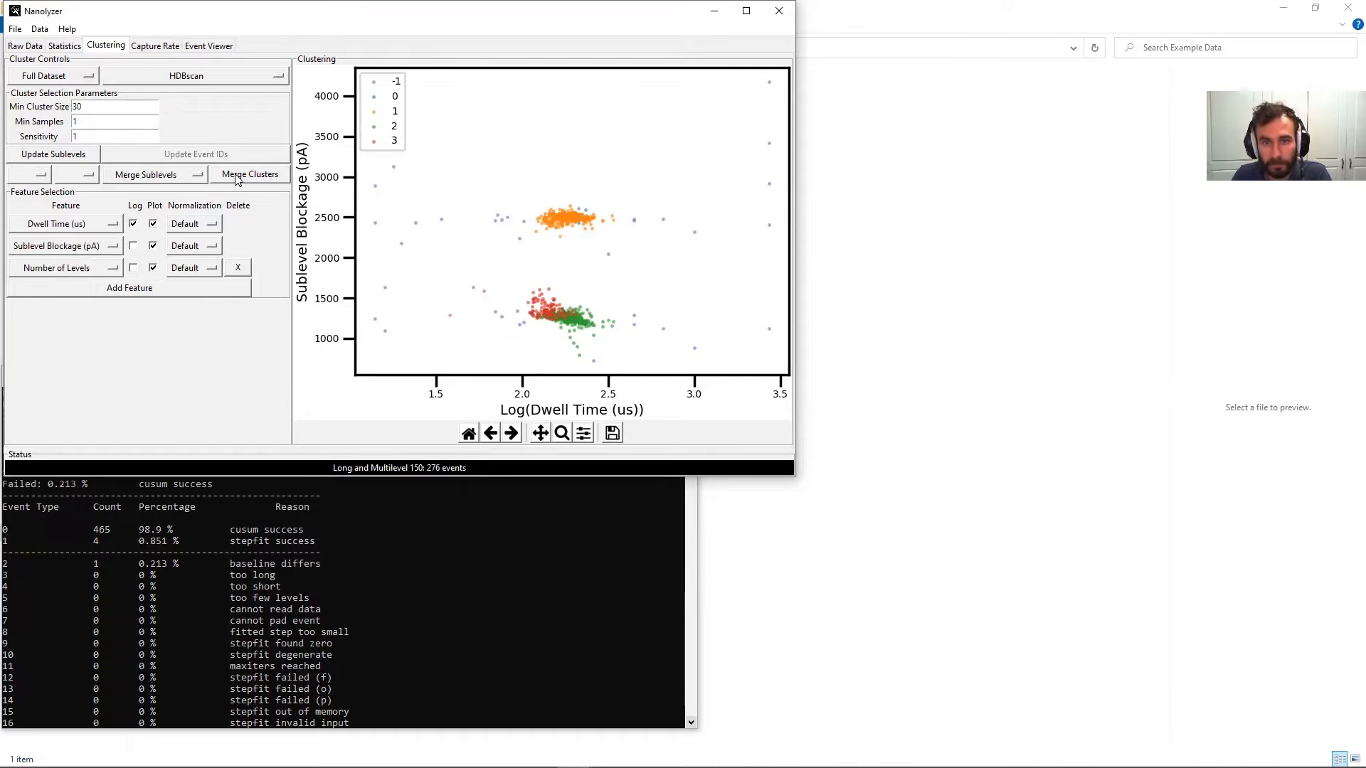
{"action": "left_click", "coordinate": [68, 156]}
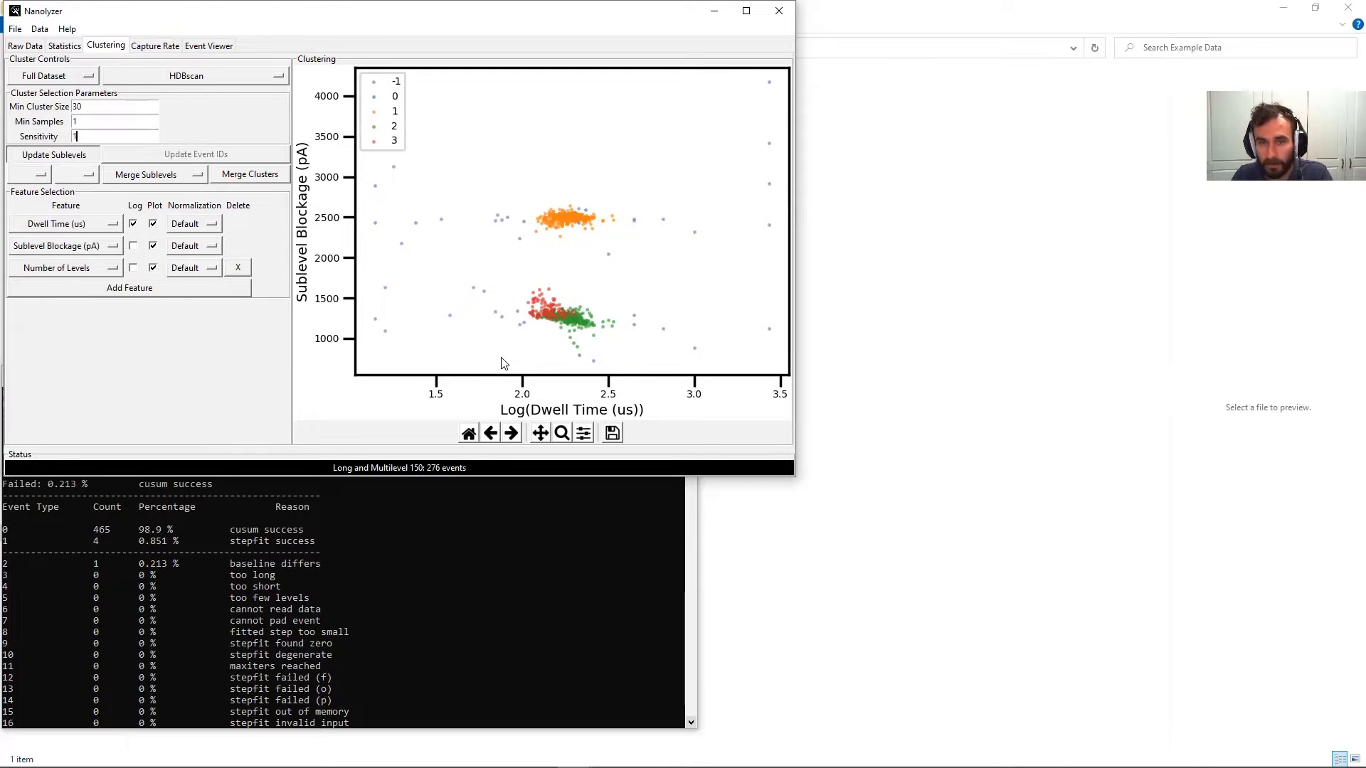
{"action": "left_click_drag", "start_coordinate": [573, 345], "coordinate": [610, 359]}
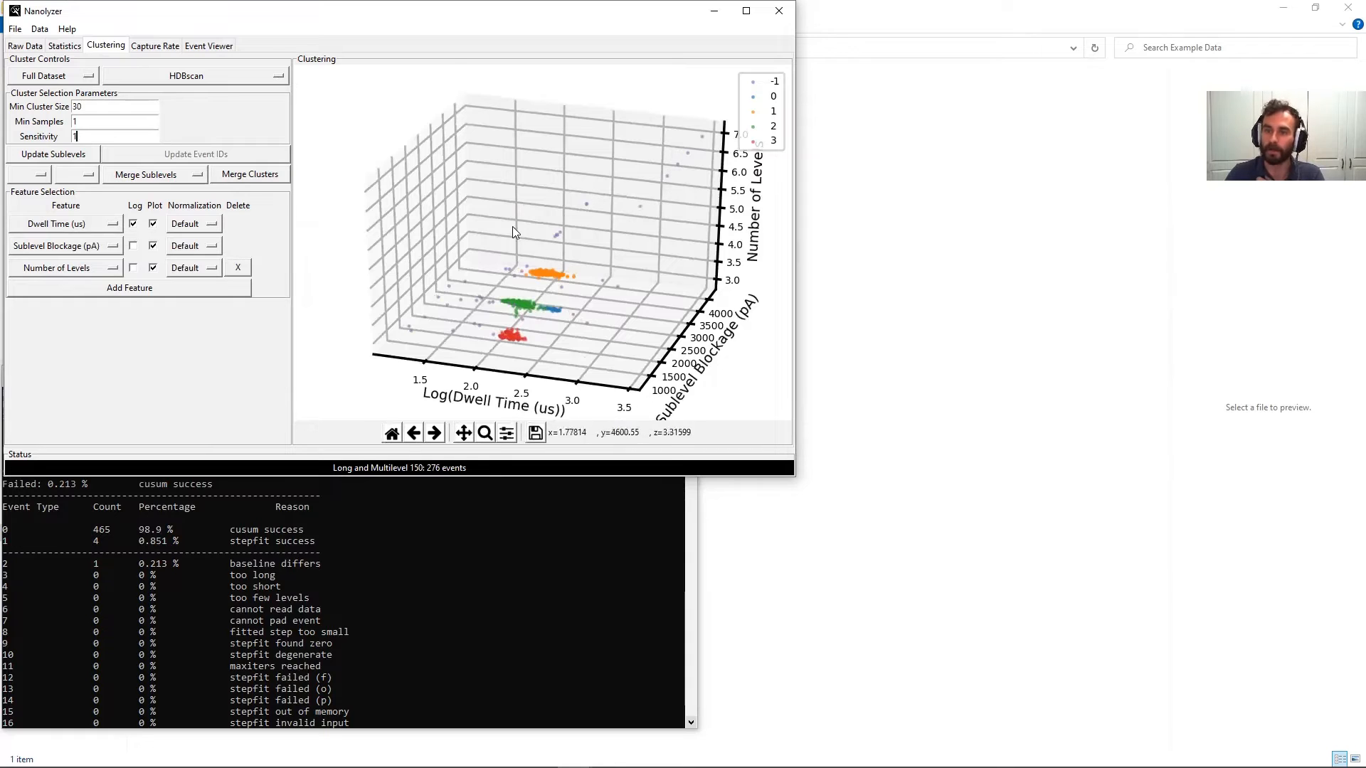
{"action": "left_click_drag", "start_coordinate": [553, 261], "coordinate": [549, 244]}
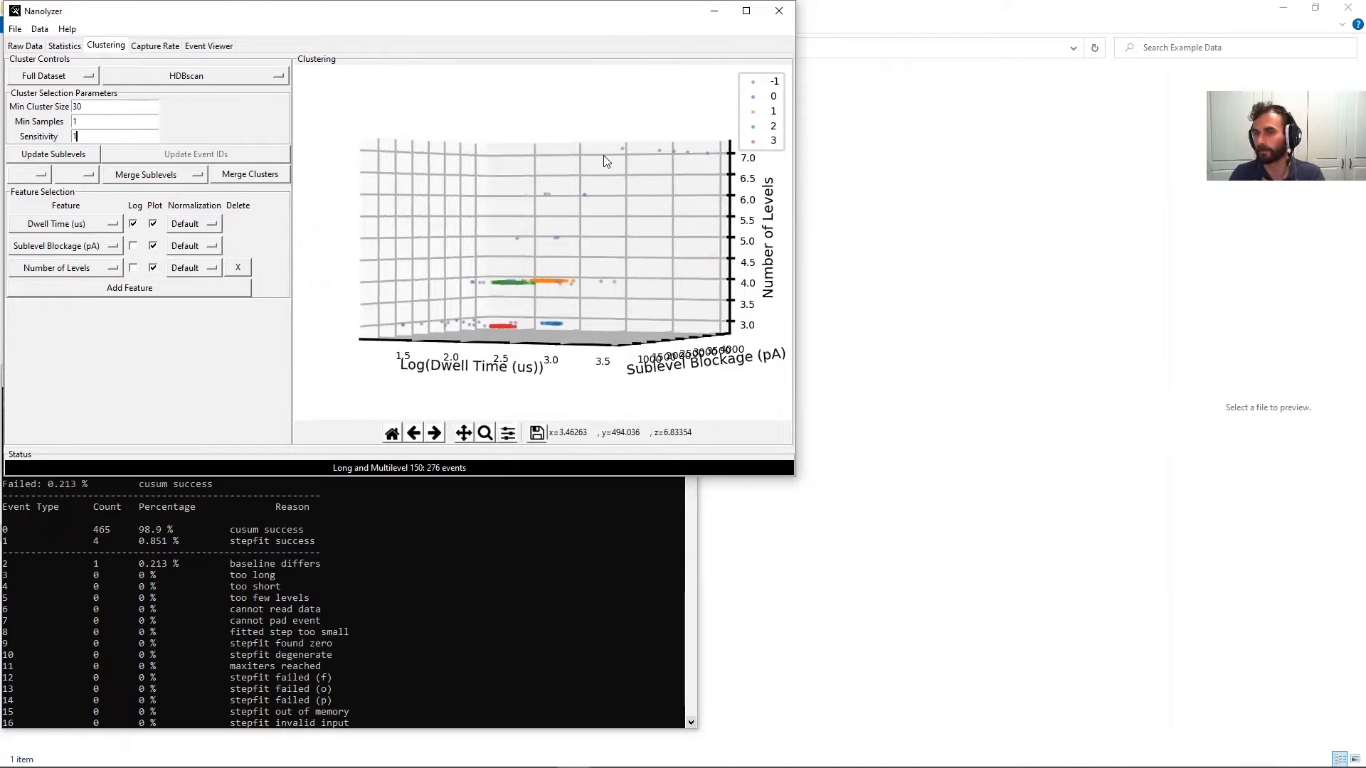
{"action": "left_click_drag", "start_coordinate": [627, 208], "coordinate": [604, 356]}
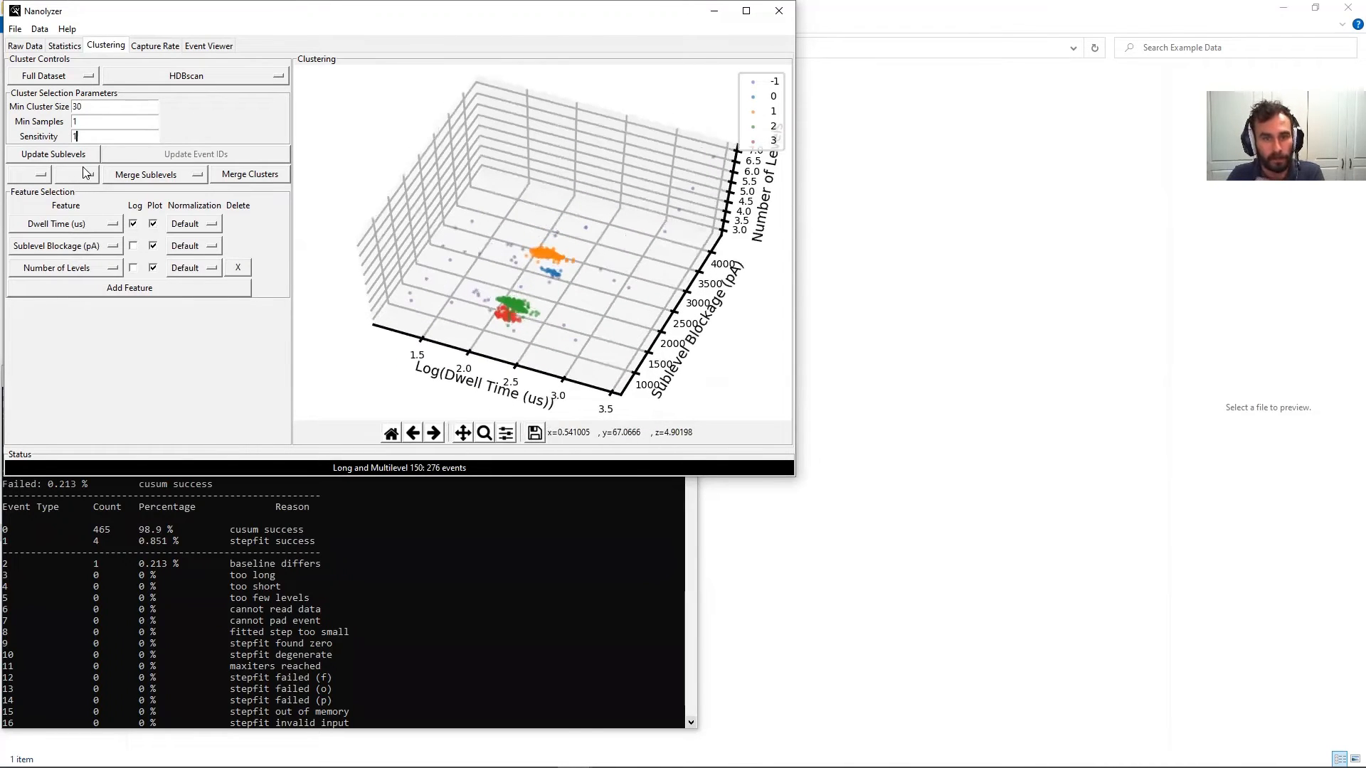
- Add two extra features below Number of Levels and delete both again
{"action": "left_click", "coordinate": [129, 289]}
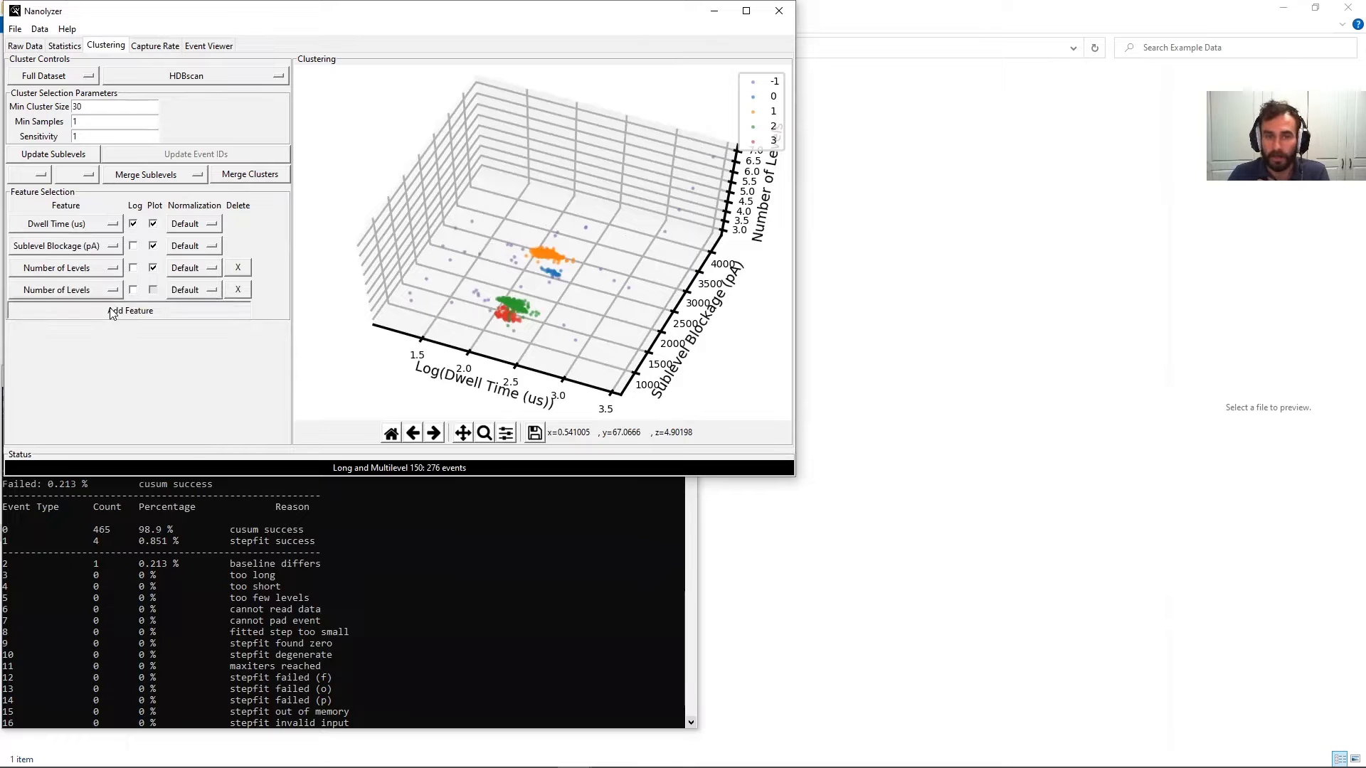
{"action": "left_click", "coordinate": [112, 312]}
{"action": "left_click", "coordinate": [107, 312]}
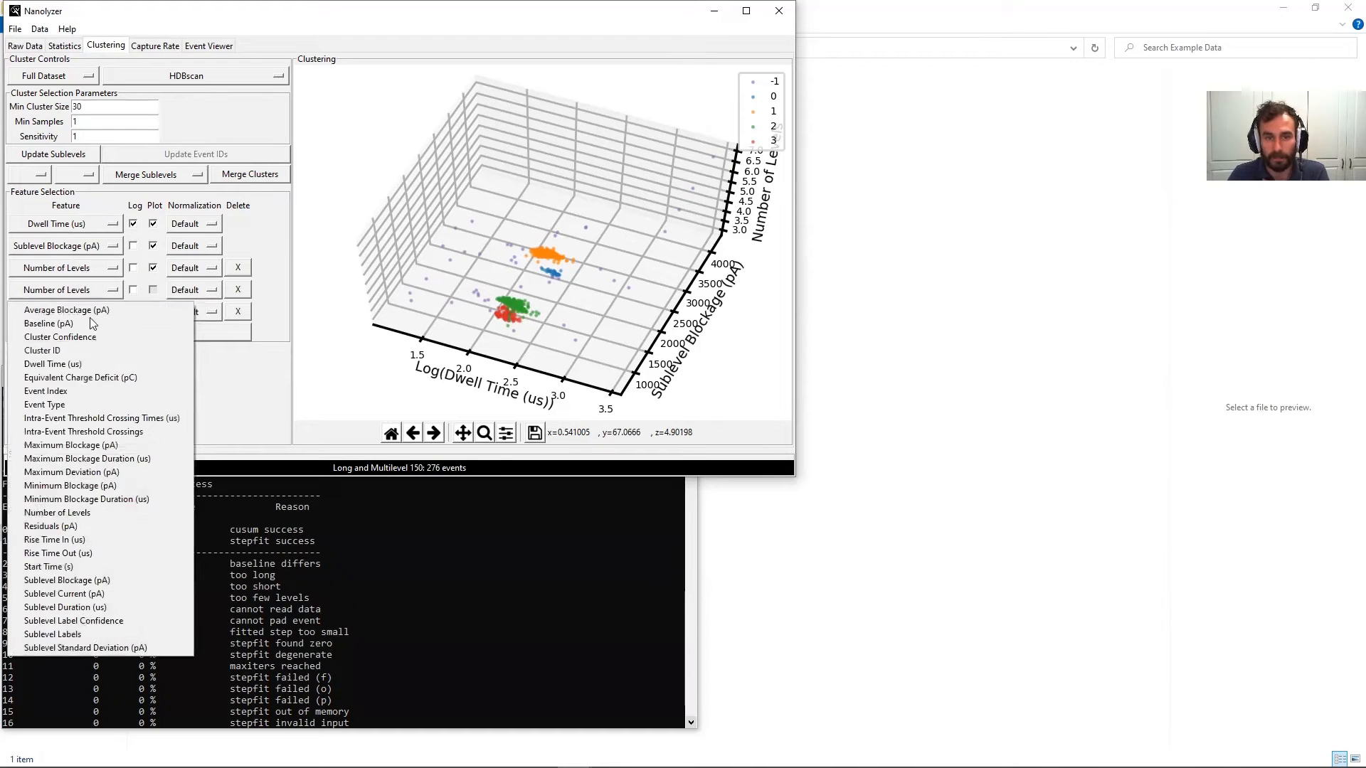
{"action": "left_click", "coordinate": [234, 363]}
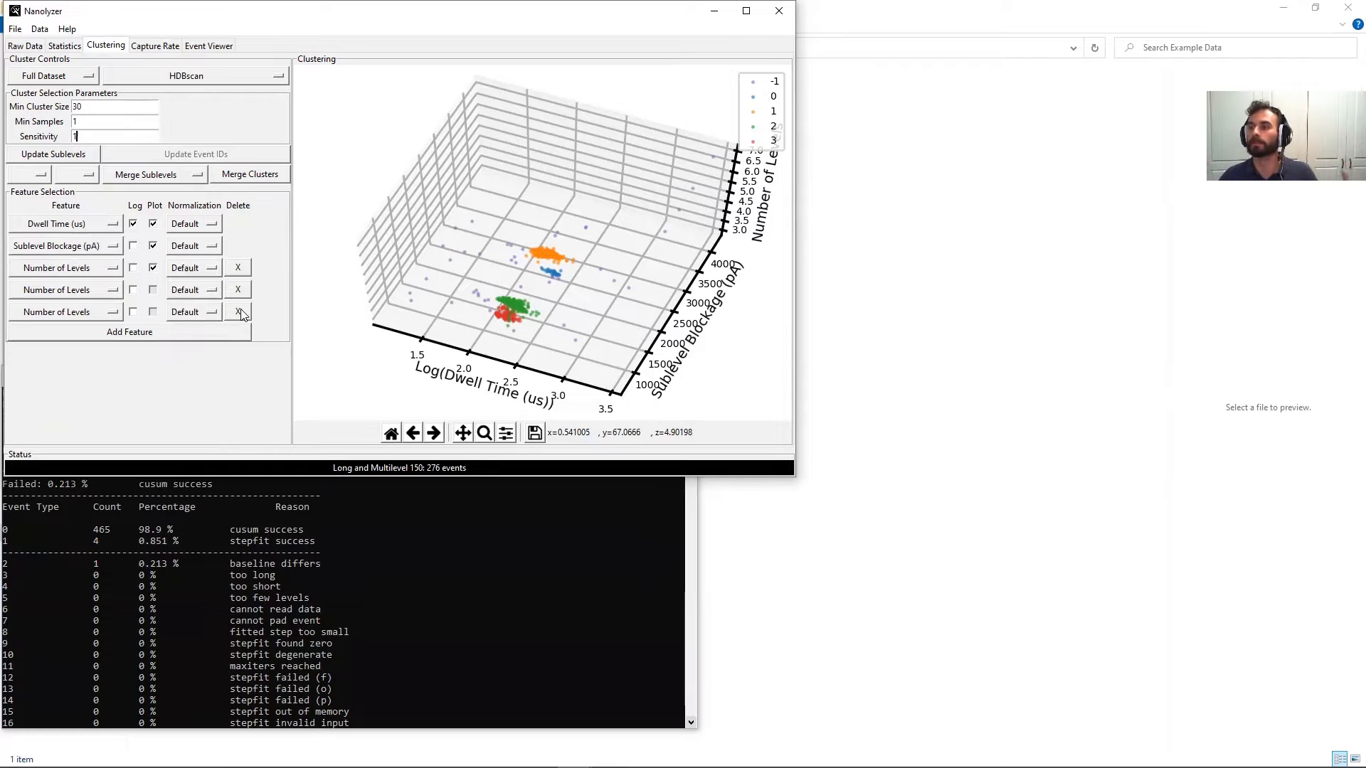
{"action": "left_click", "coordinate": [239, 312]}
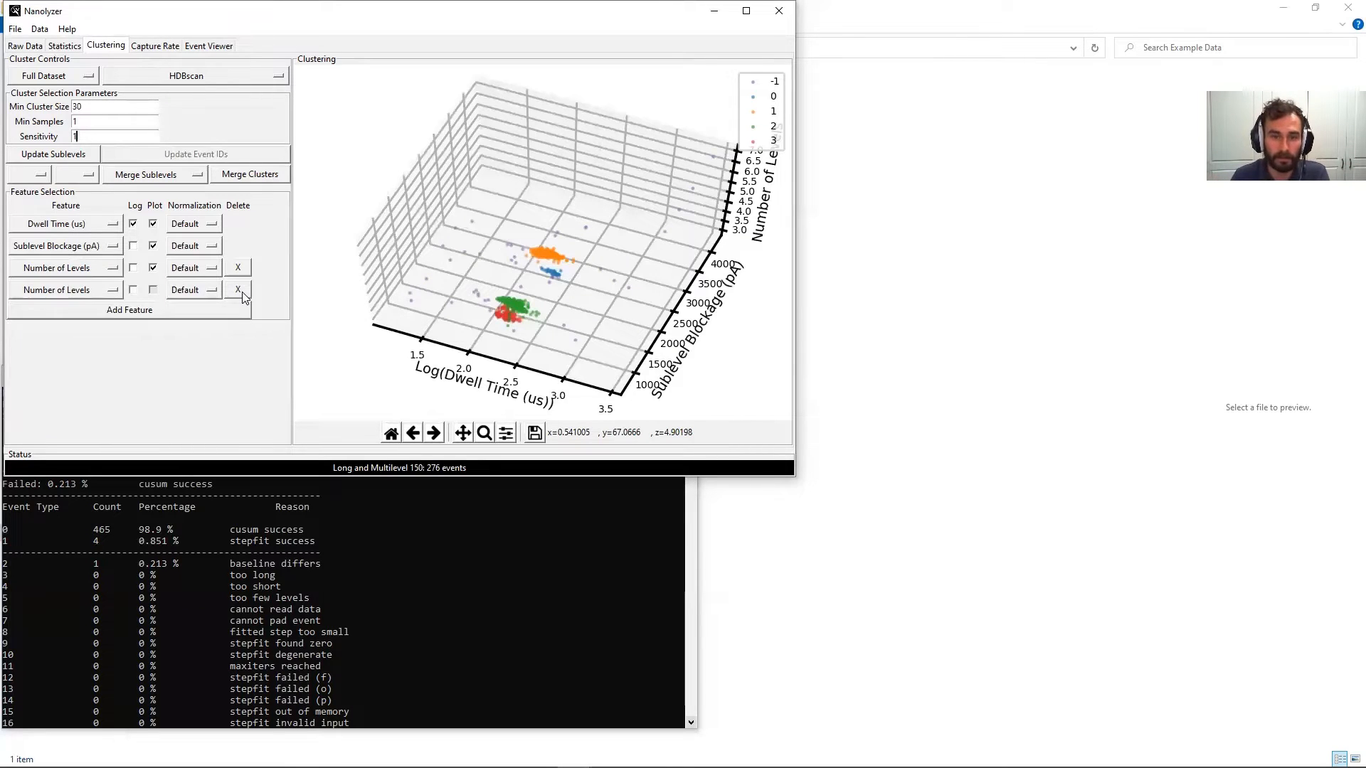
{"action": "left_click", "coordinate": [239, 290]}
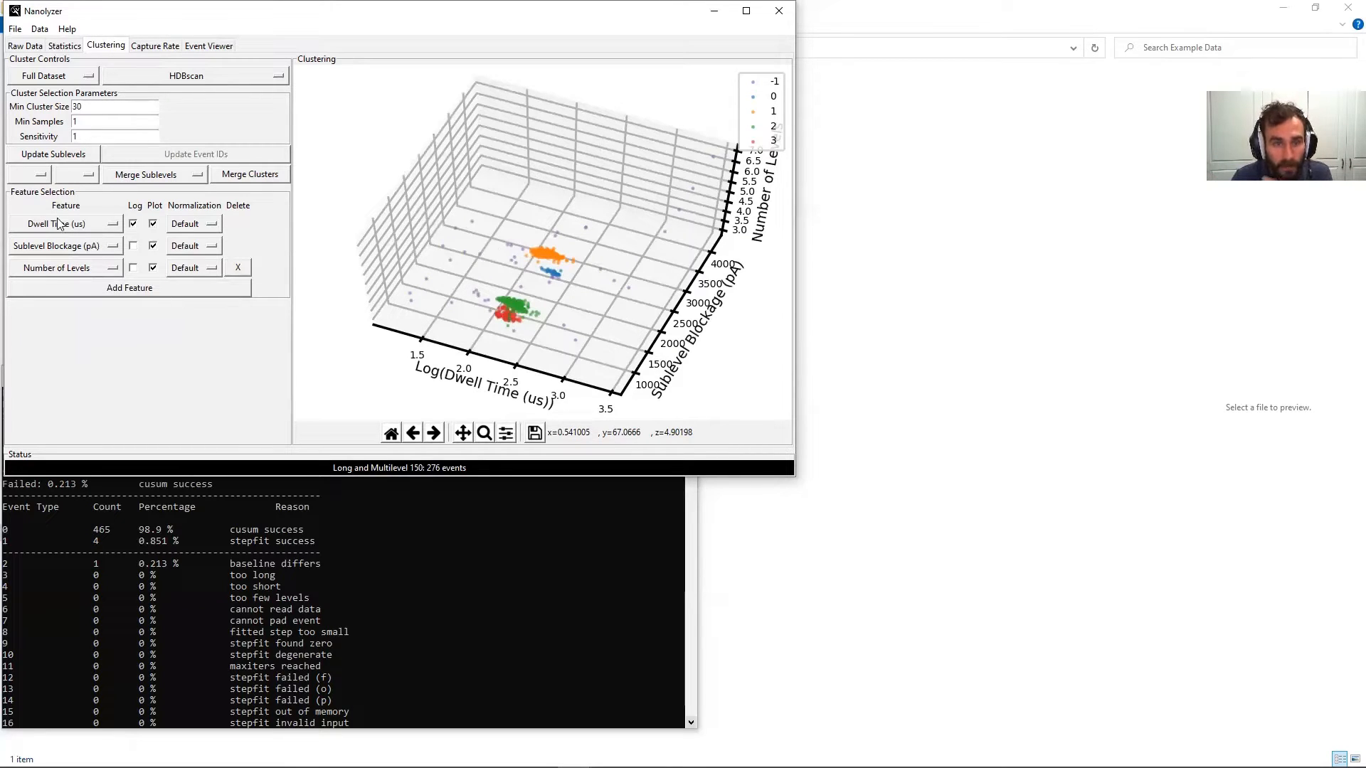
- Replace Sublevel Blockage with Maximum Blockage (pA), recluster the event IDs, and inspect the 3D clusters from several angles
{"action": "left_click", "coordinate": [63, 247]}
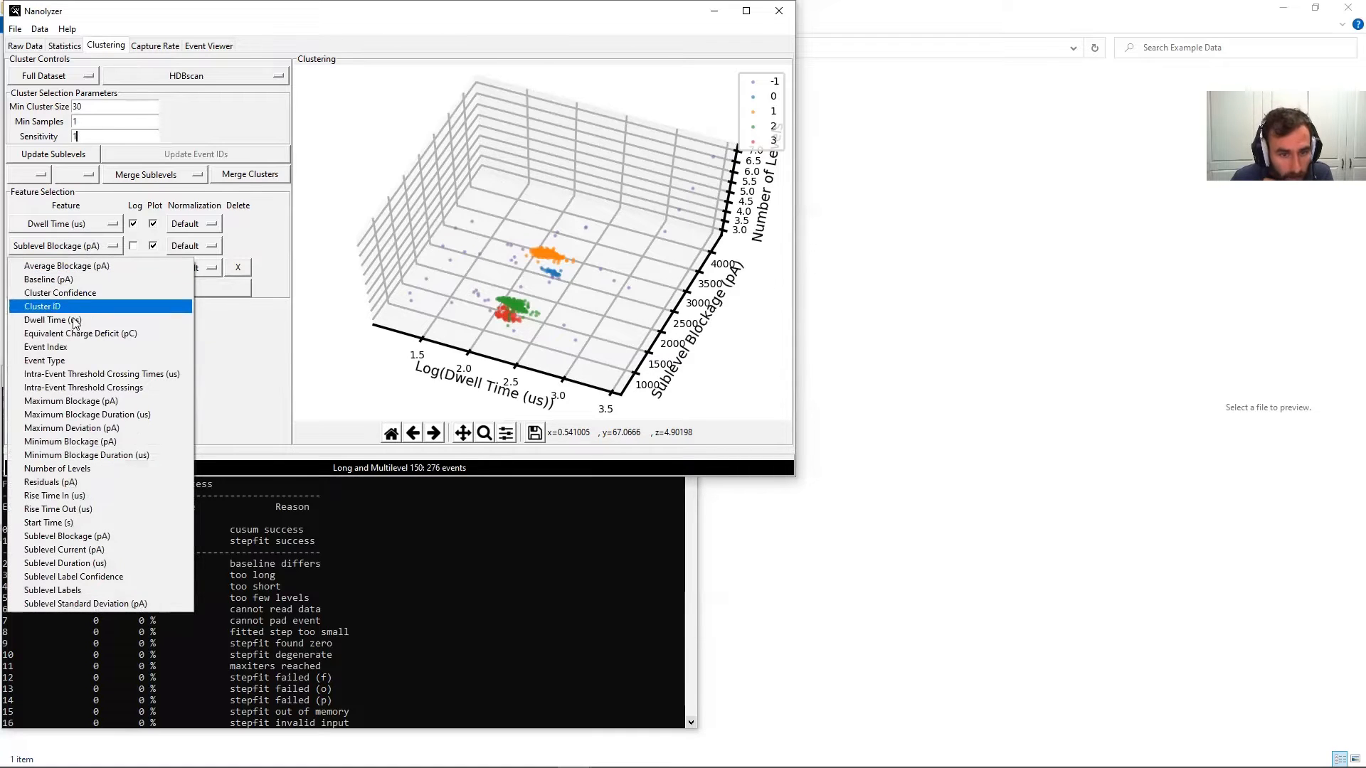
{"action": "left_click", "coordinate": [84, 401]}
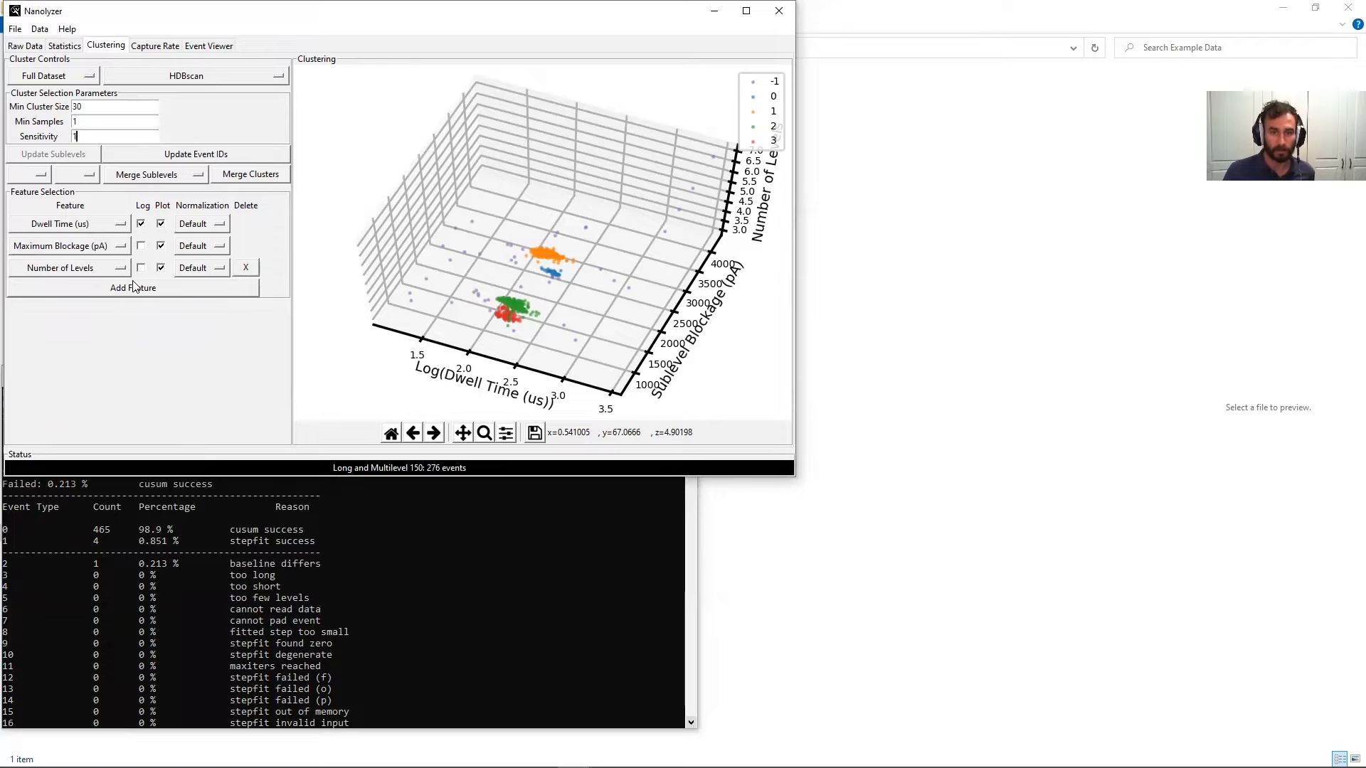
{"action": "left_click", "coordinate": [207, 155]}
{"action": "left_click_drag", "start_coordinate": [555, 320], "coordinate": [580, 303]}
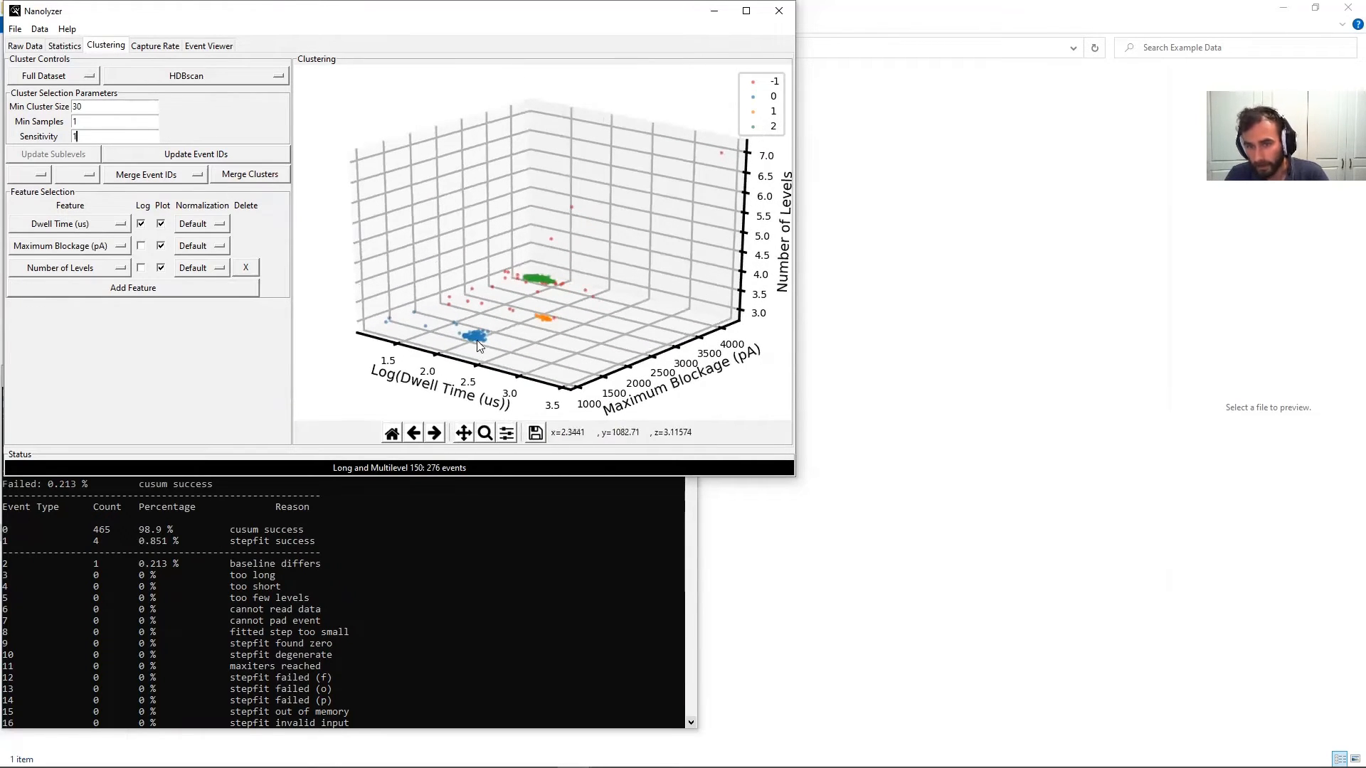
{"action": "left_click_drag", "start_coordinate": [481, 343], "coordinate": [469, 326]}
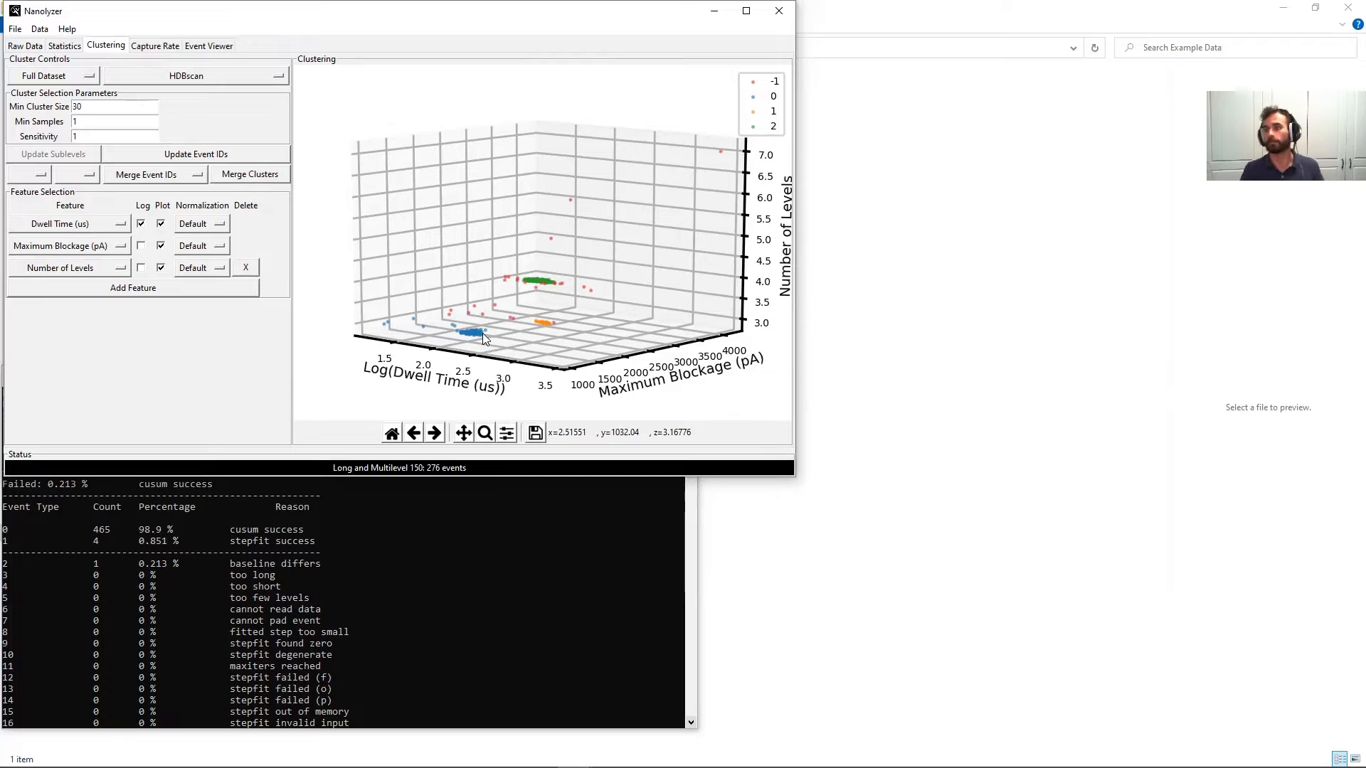
{"action": "left_click_drag", "start_coordinate": [482, 333], "coordinate": [545, 326]}
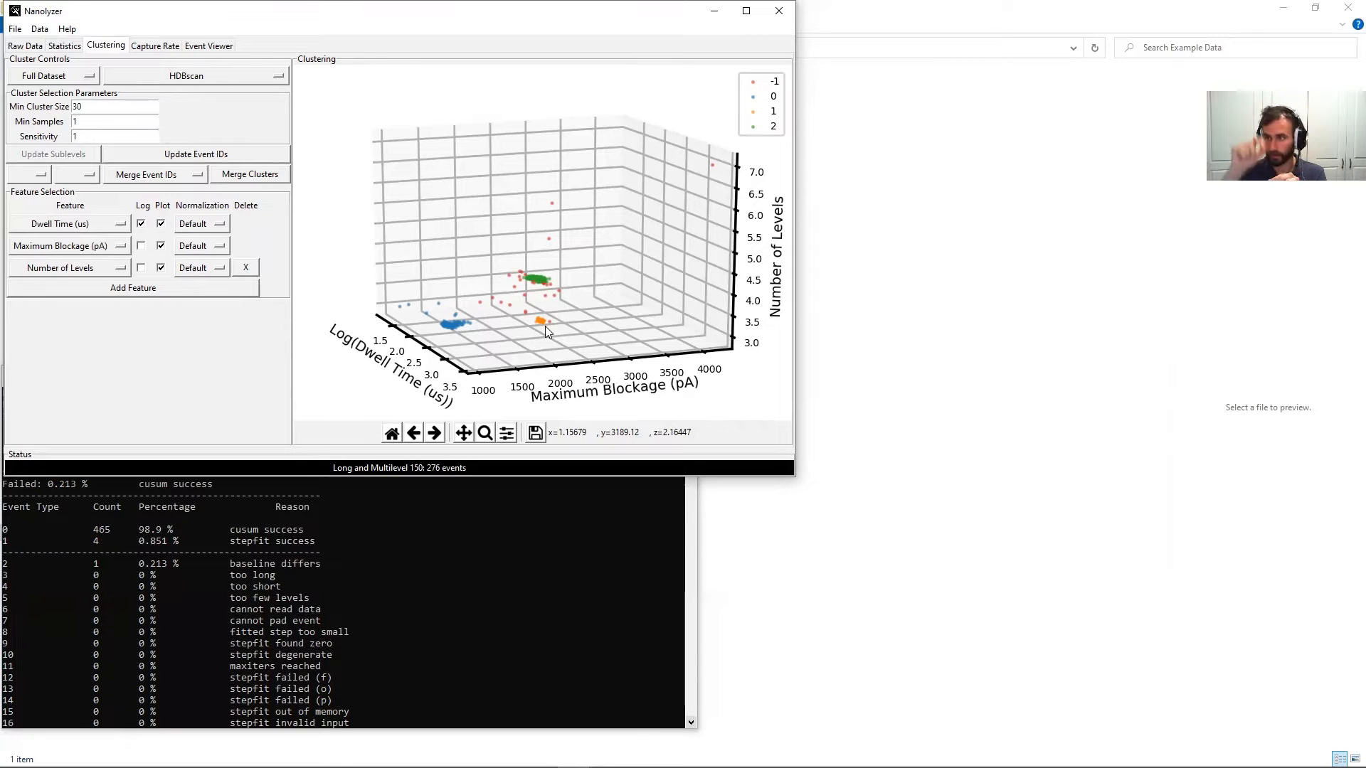
- Examine how the event clusters separate in the 3D plot by viewing it from several angles
{"action": "left_click_drag", "start_coordinate": [545, 326], "coordinate": [535, 277]}
{"action": "left_click_drag", "start_coordinate": [661, 306], "coordinate": [596, 366]}
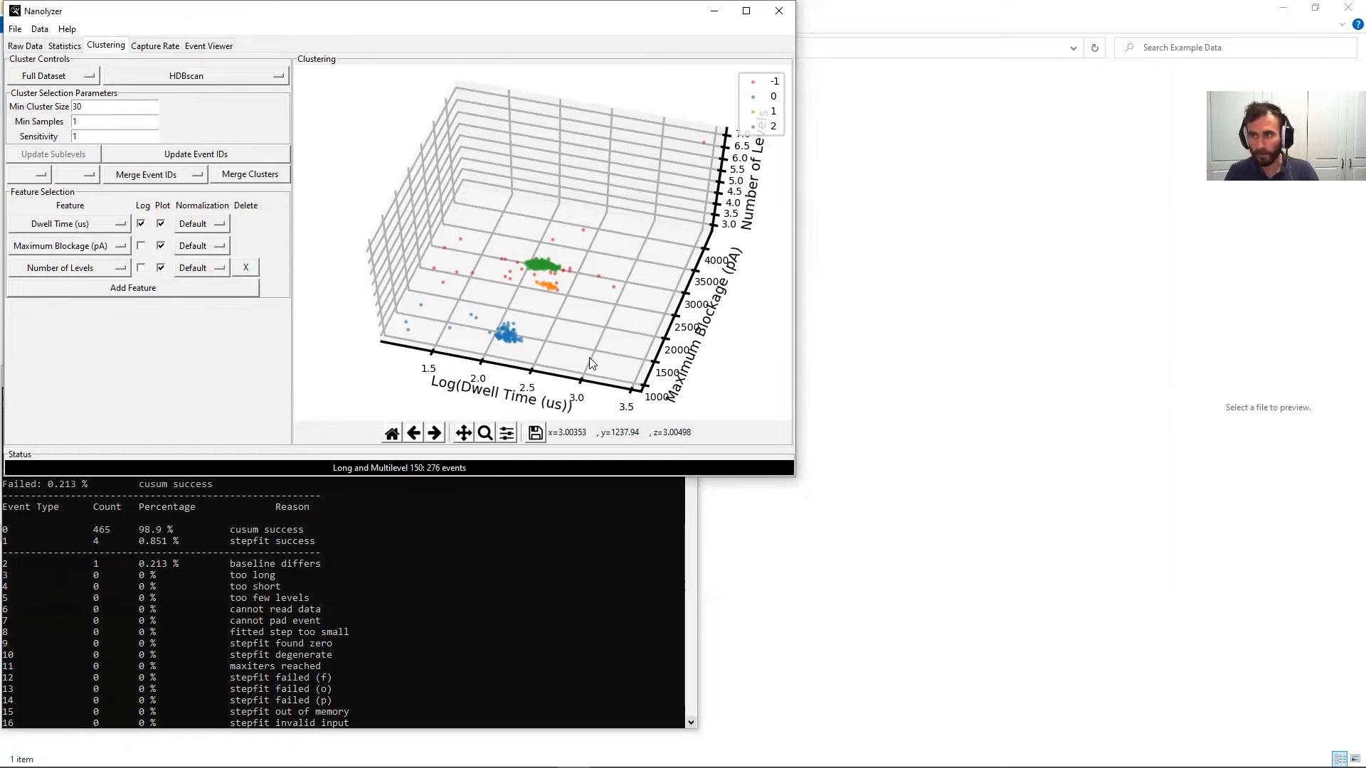
{"action": "left_click_drag", "start_coordinate": [561, 302], "coordinate": [509, 336]}
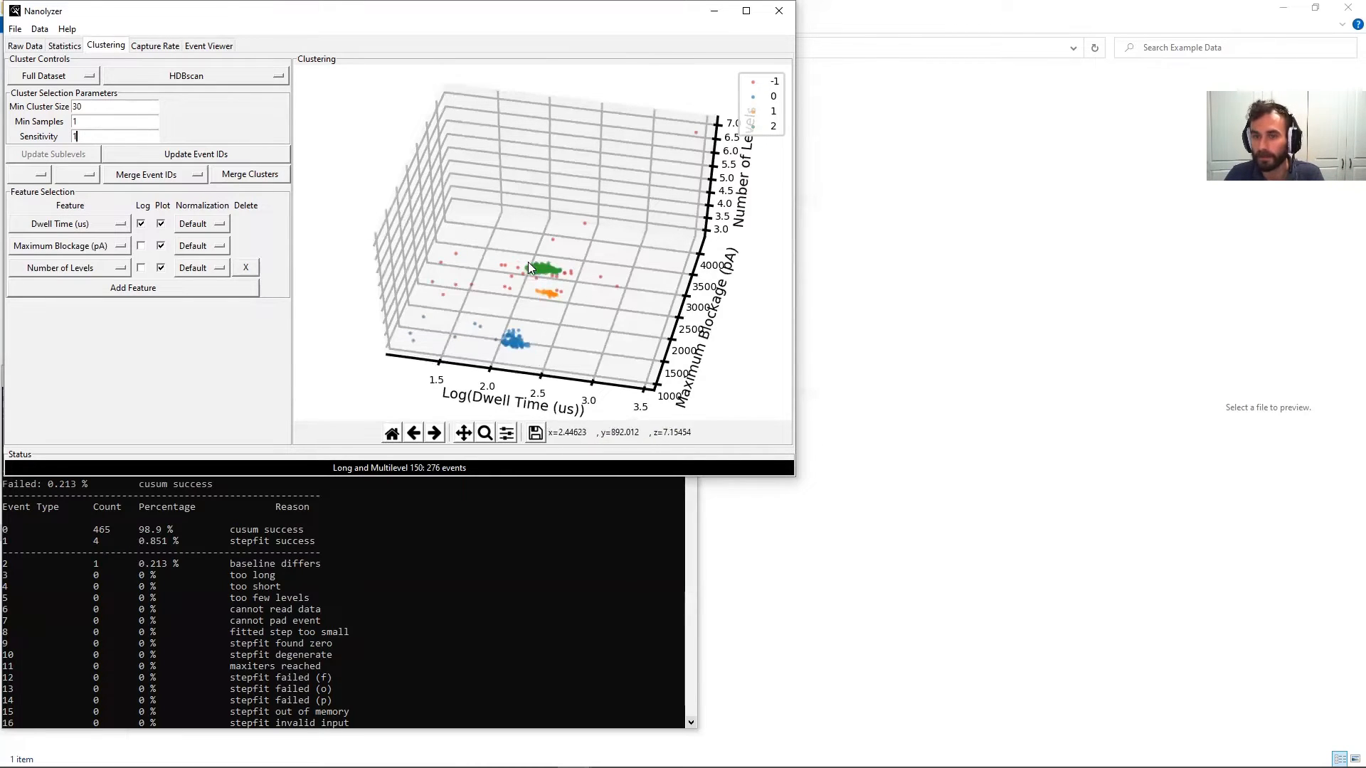
{"action": "left_click_drag", "start_coordinate": [559, 269], "coordinate": [526, 267]}
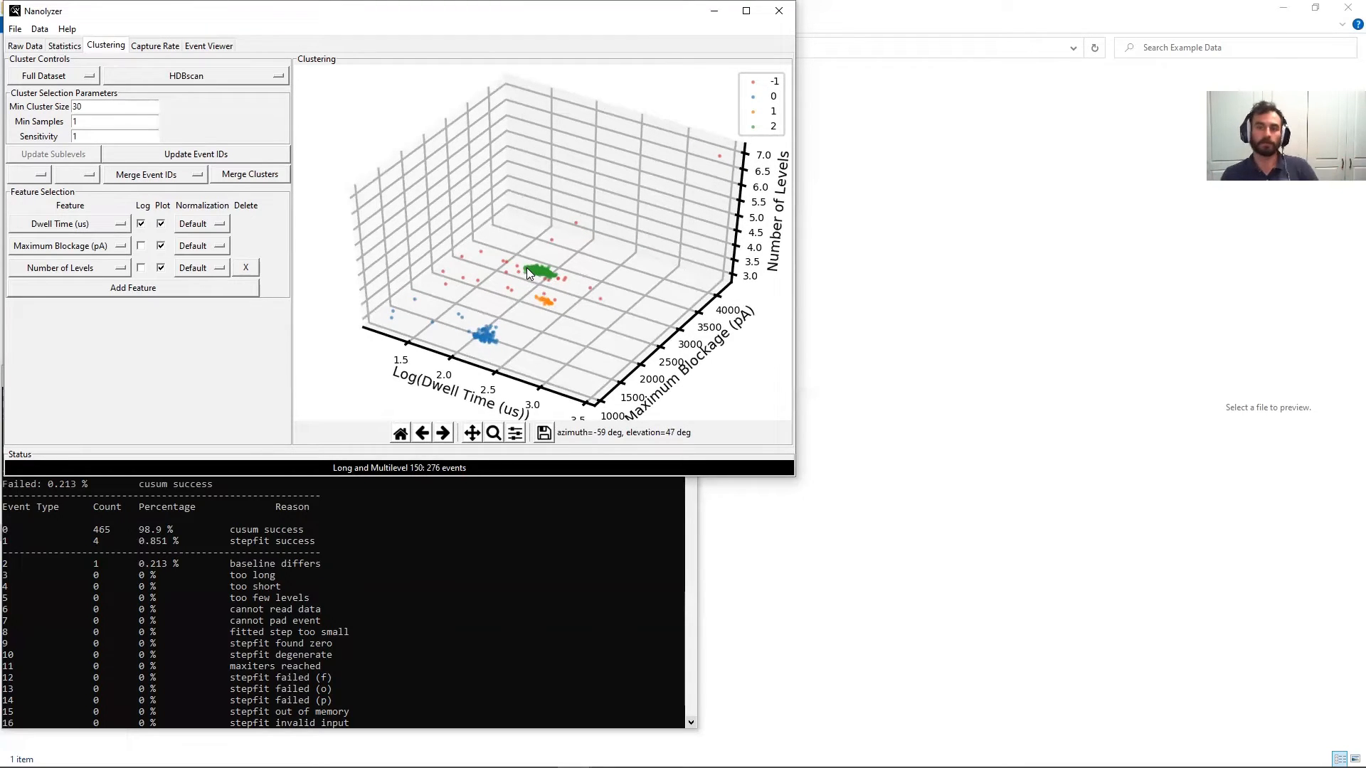
{"action": "mouse_move", "coordinate": [553, 296]}
{"action": "left_mouse_down"}
{"action": "mouse_move", "coordinate": [522, 266]}
{"action": "mouse_move", "coordinate": [547, 287]}
{"action": "left_mouse_up"}
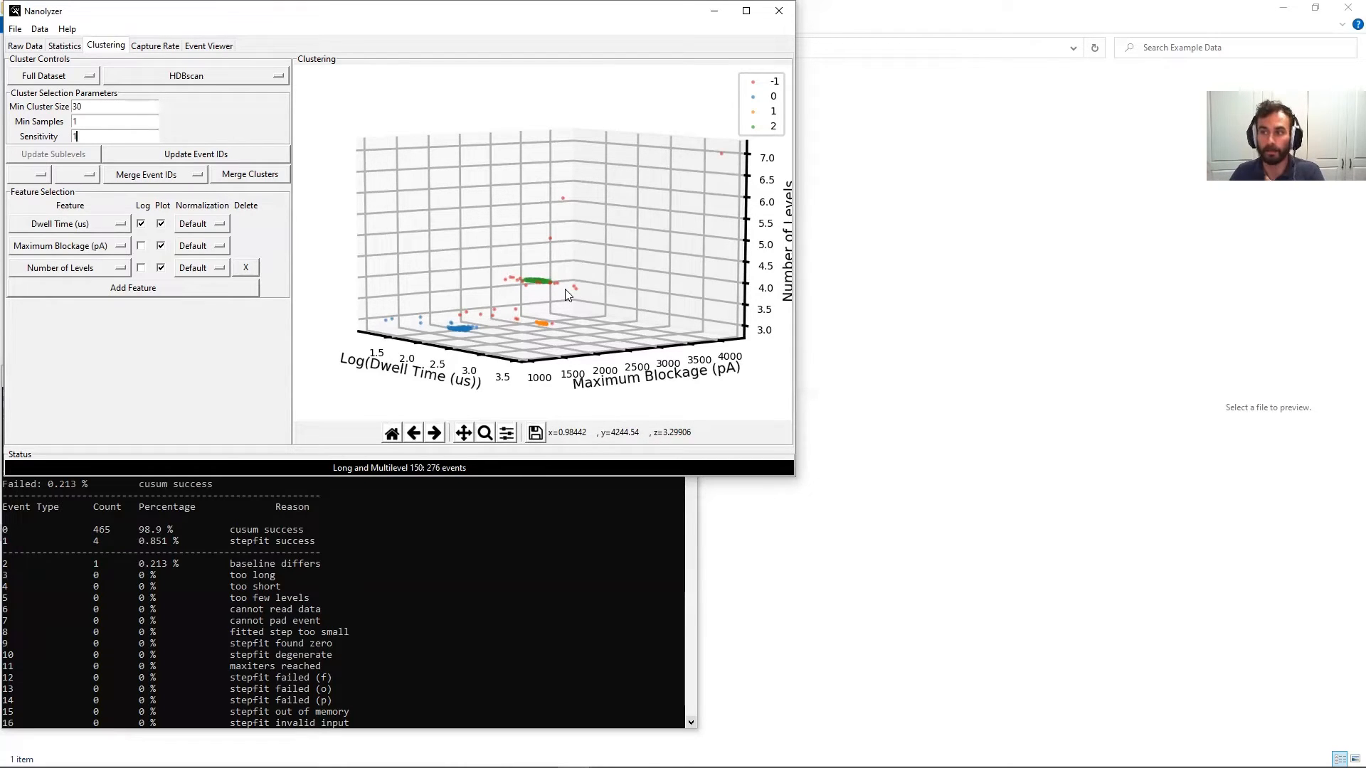
{"action": "left_click_drag", "start_coordinate": [567, 294], "coordinate": [402, 259]}
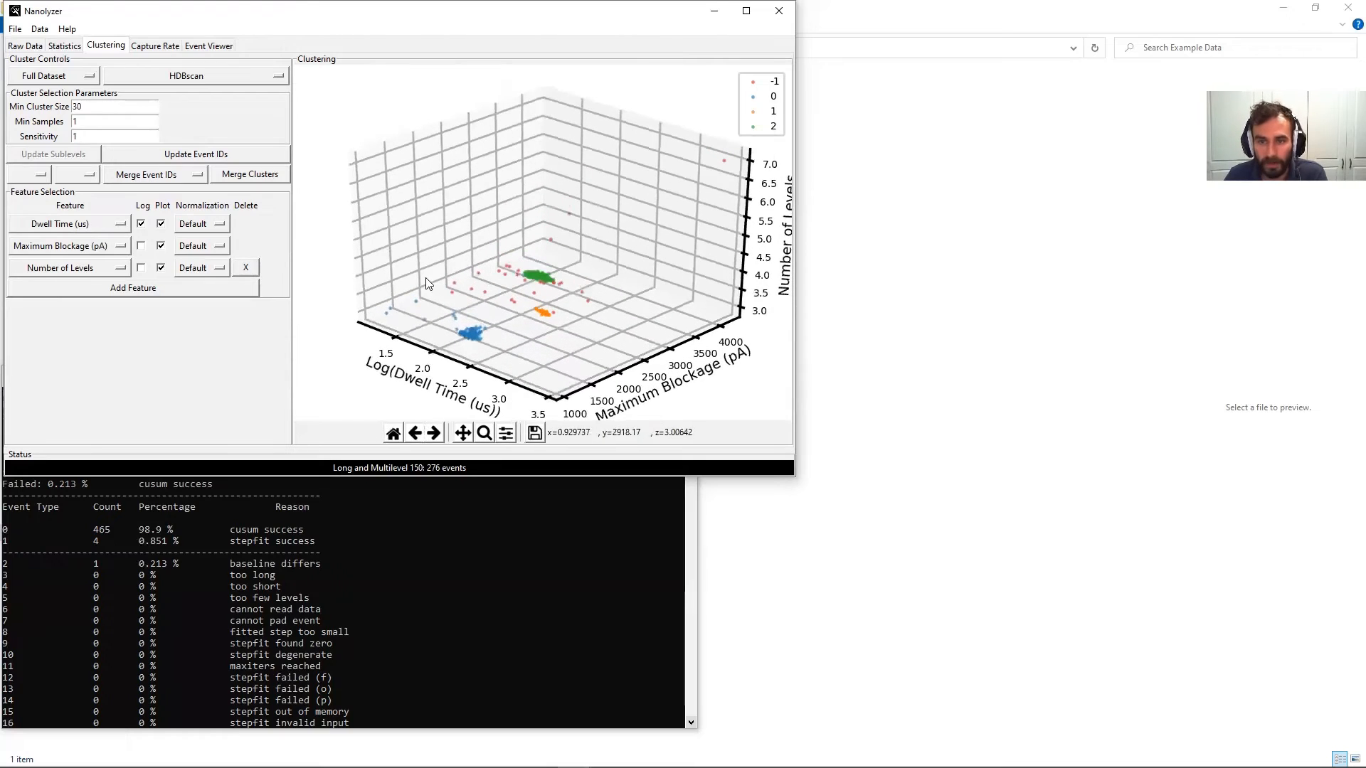
- Open the data manager's database filters and label a new filtering operation <partial-fold-label>
{"action": "left_click", "coordinate": [39, 28]}
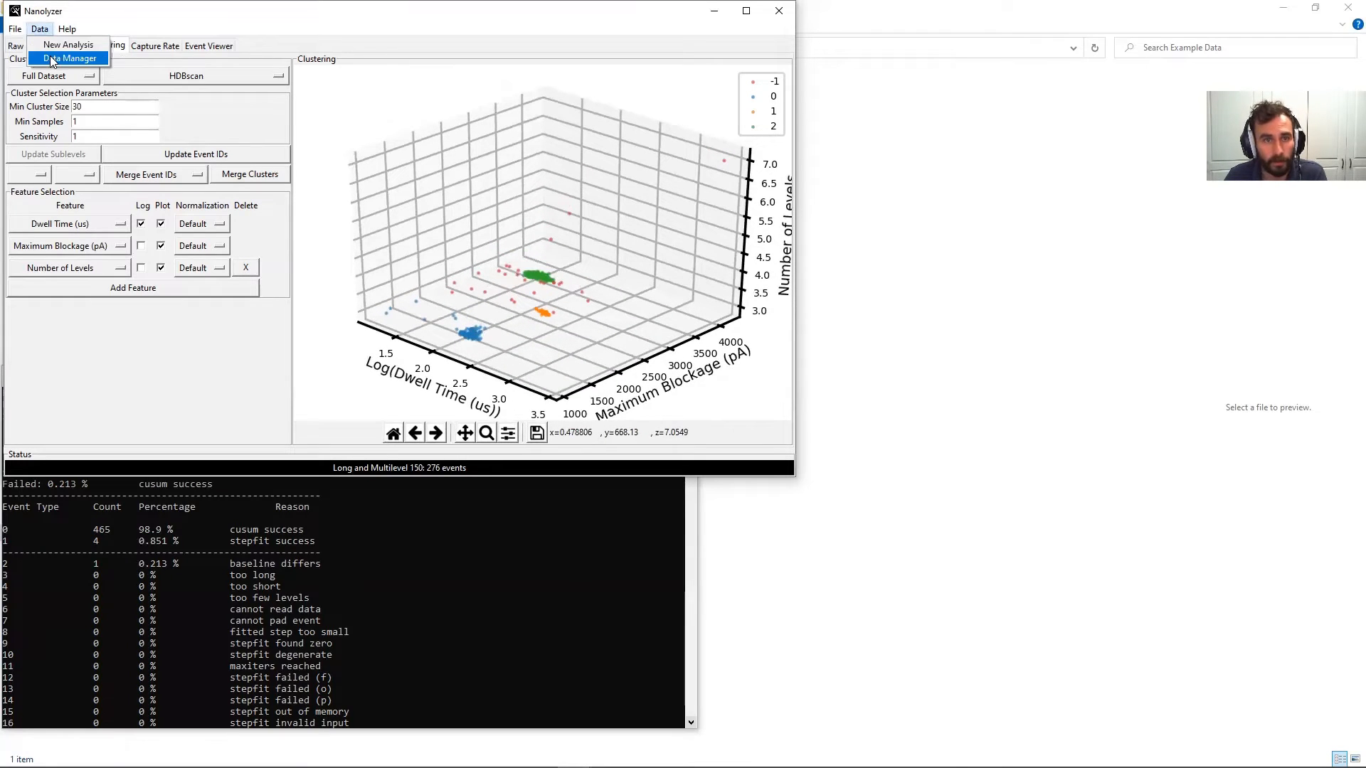
{"action": "left_click", "coordinate": [50, 59]}
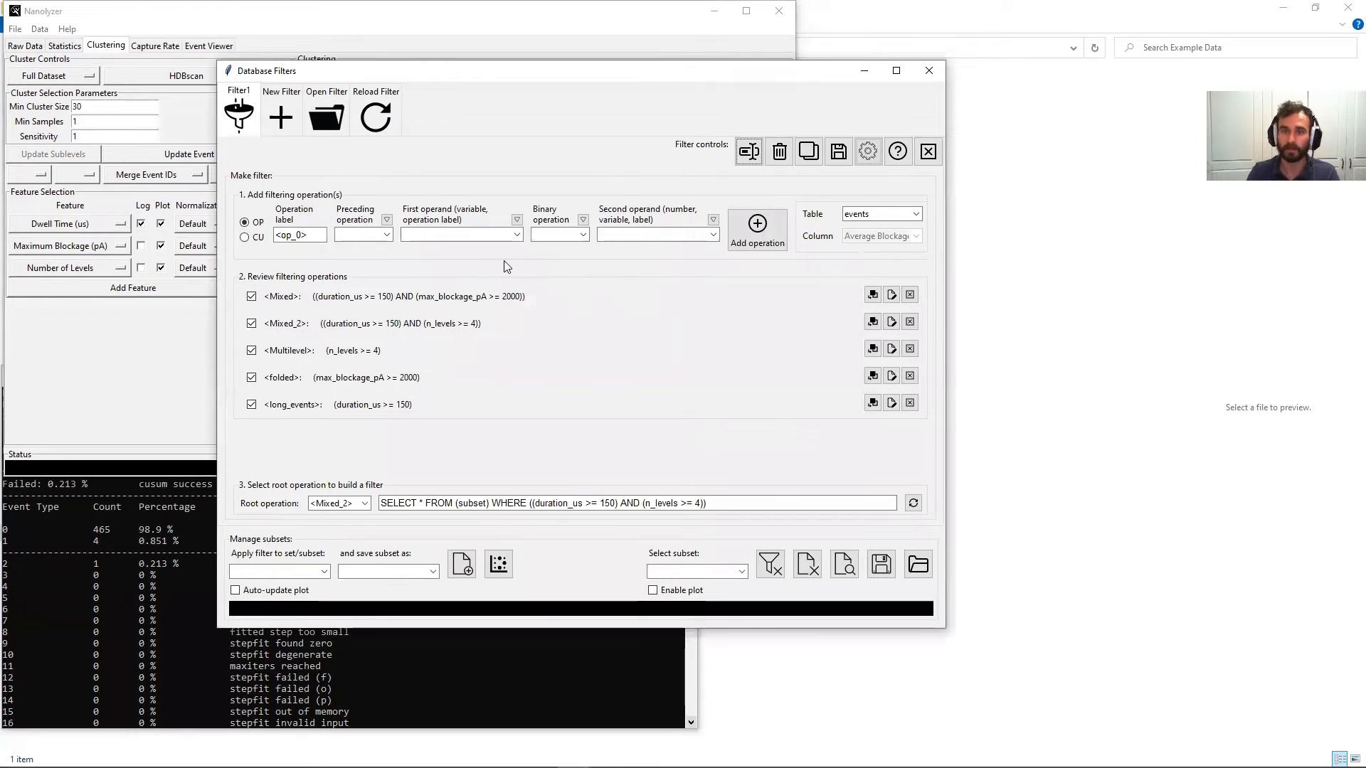
{"action": "left_click", "coordinate": [516, 235]}
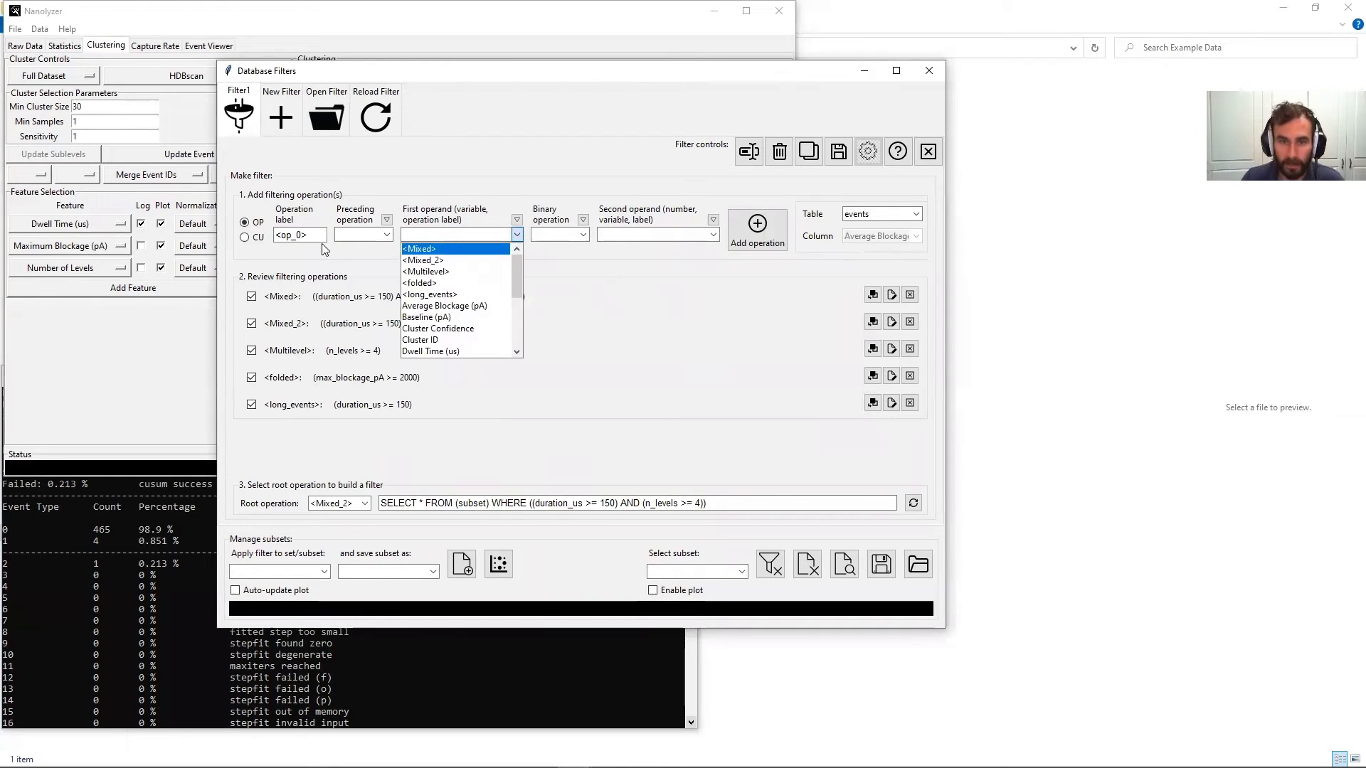
{"action": "left_click", "coordinate": [299, 237]}
{"action": "left_click_drag", "start_coordinate": [291, 237], "coordinate": [297, 235]}
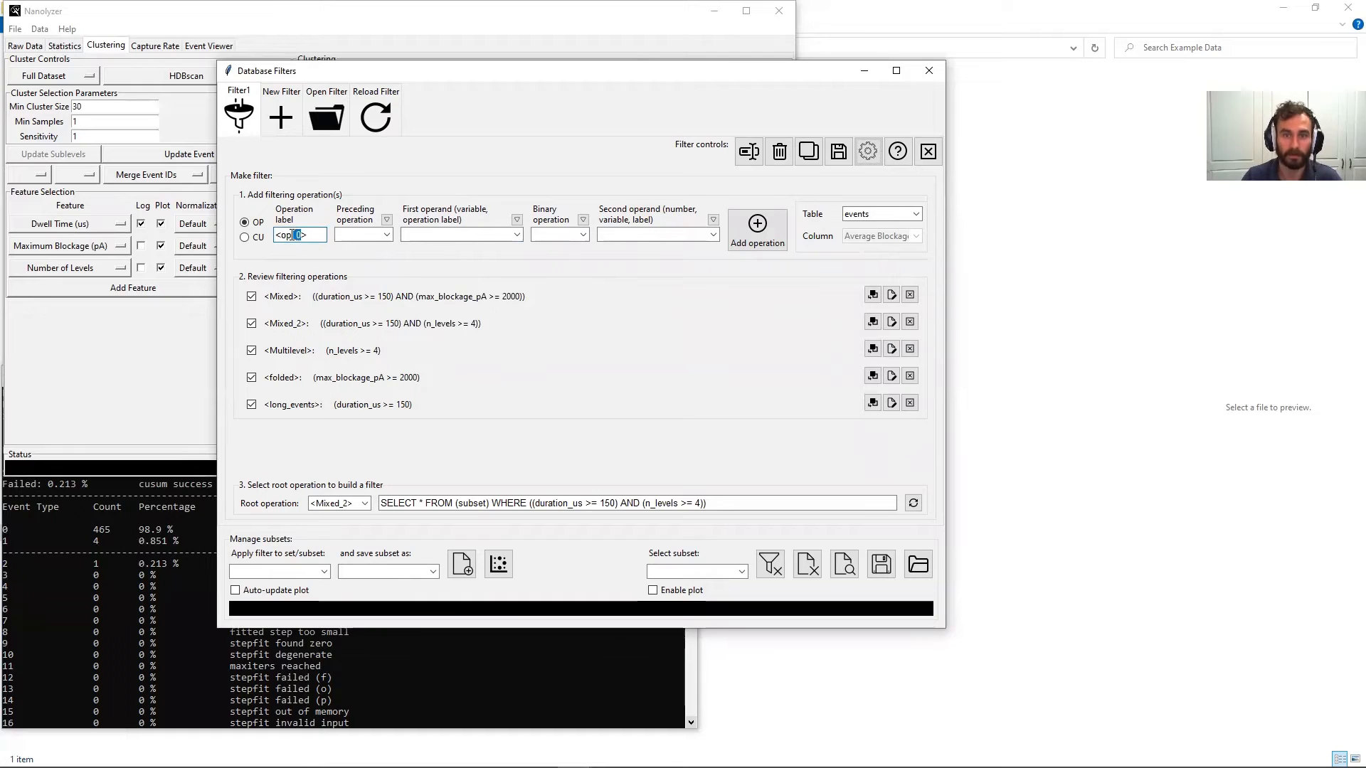
{"action": "type", "text": "partial-f"}
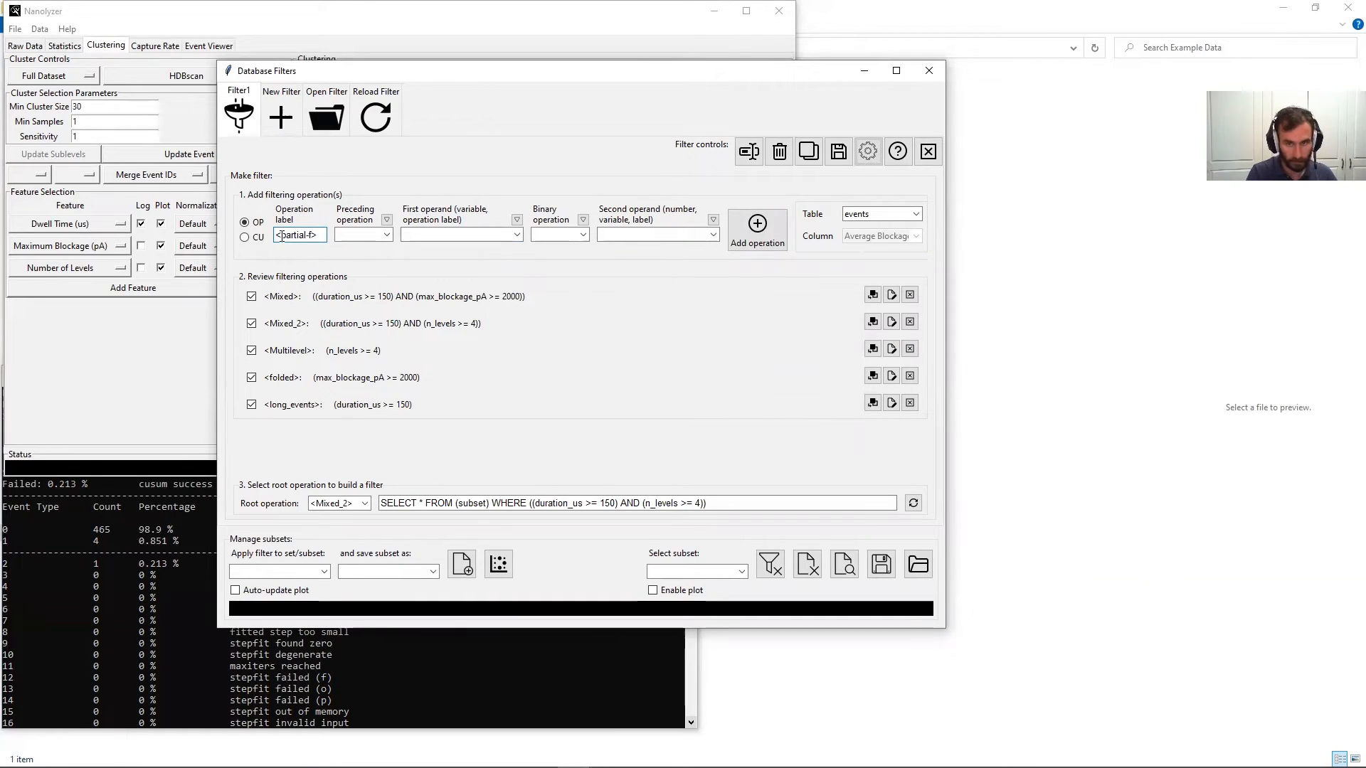
{"action": "type", "text": "old"}
{"action": "type", "text": "-label>"}
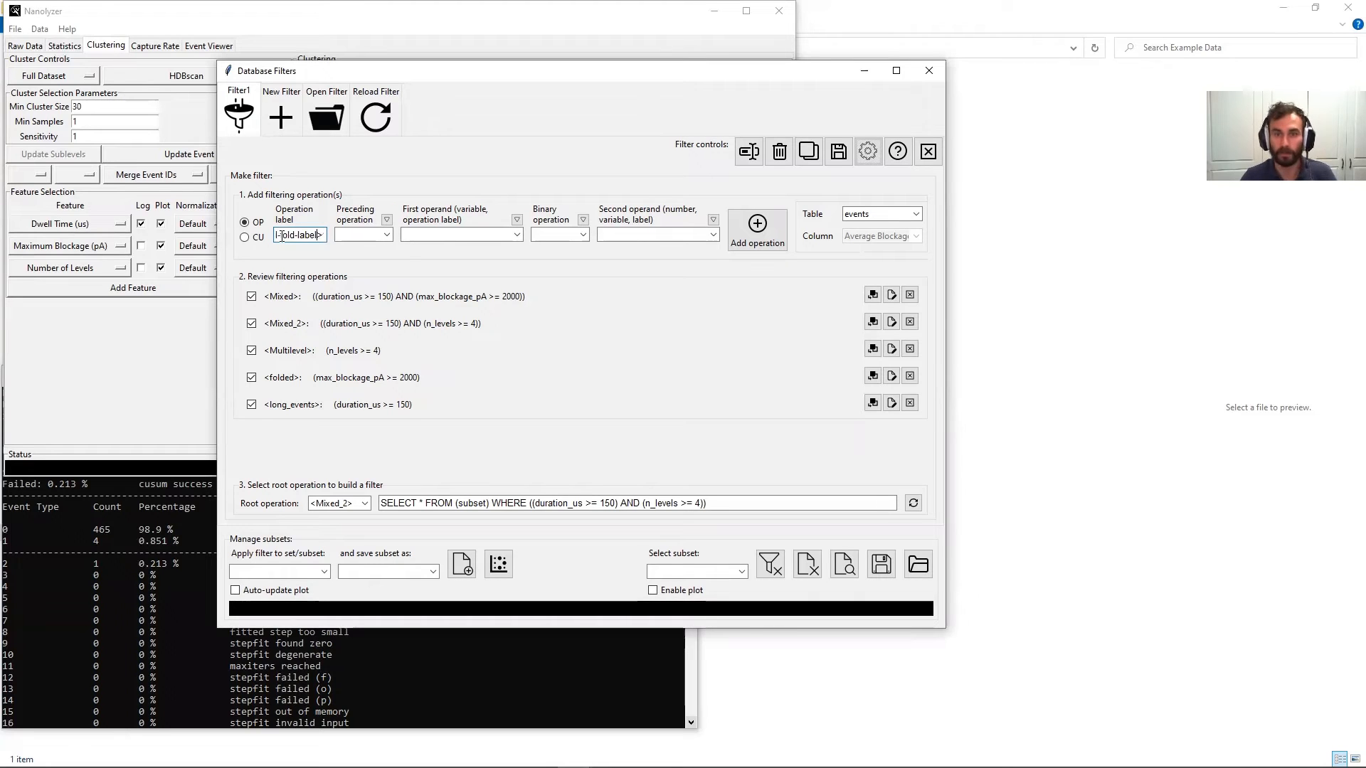
- Define the operation's condition as Cluster ID = 2 and try to add it to the filtering operations
{"action": "left_click", "coordinate": [517, 235]}
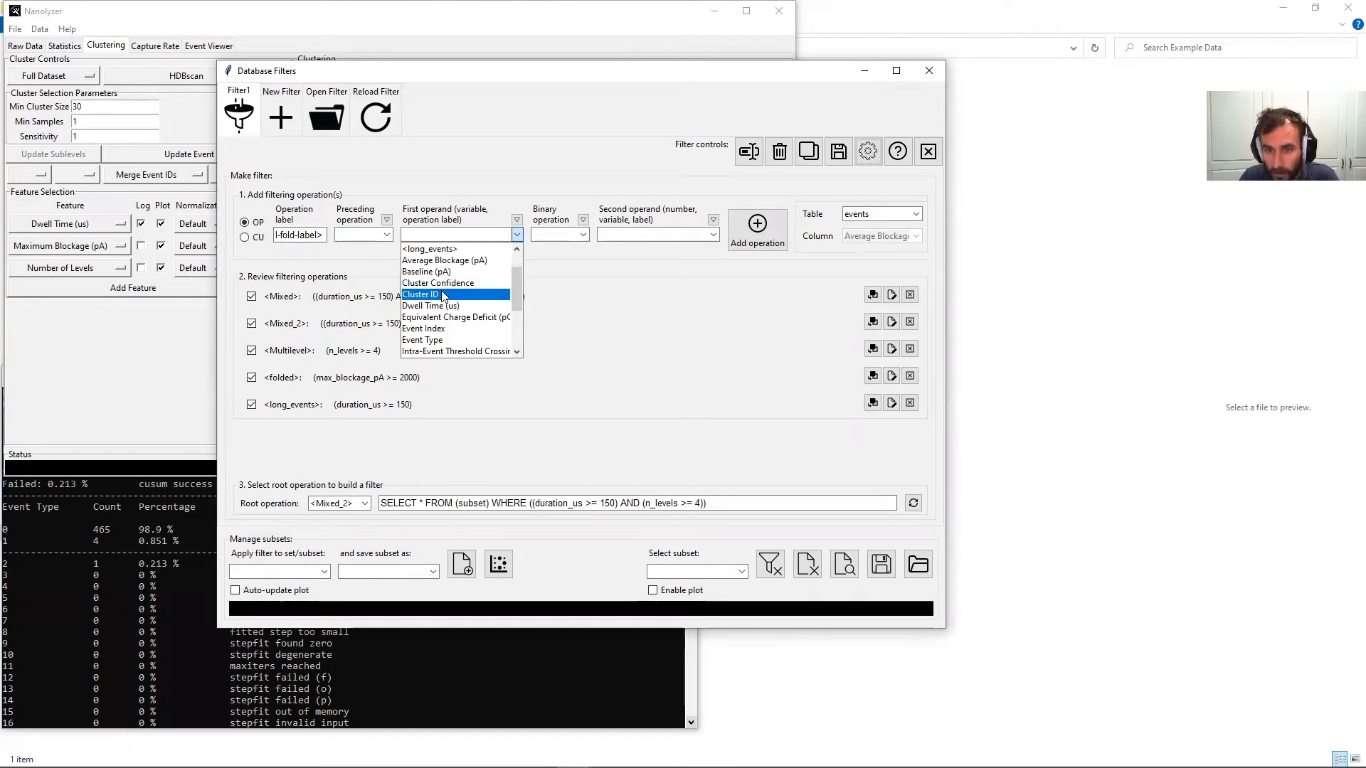
{"action": "left_click", "coordinate": [433, 294]}
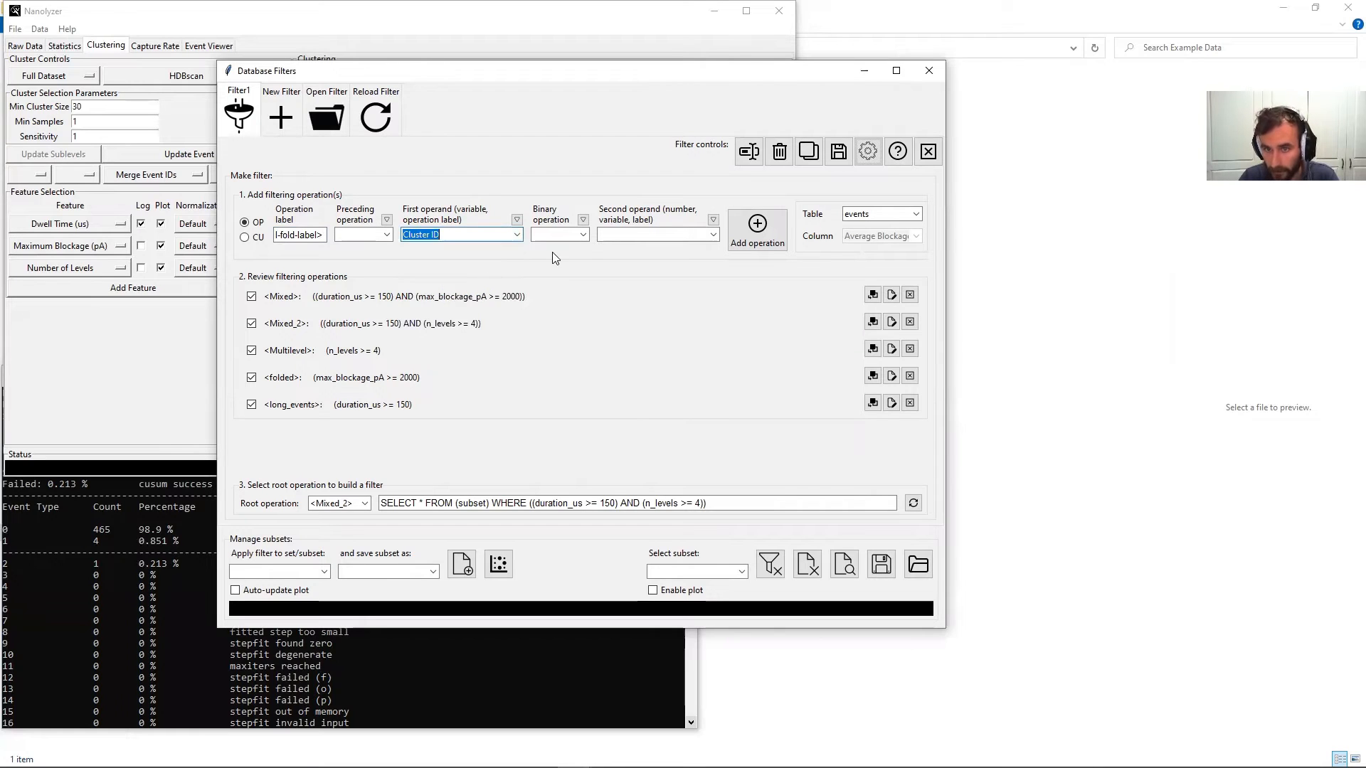
{"action": "left_click", "coordinate": [582, 234]}
{"action": "left_click", "coordinate": [547, 299]}
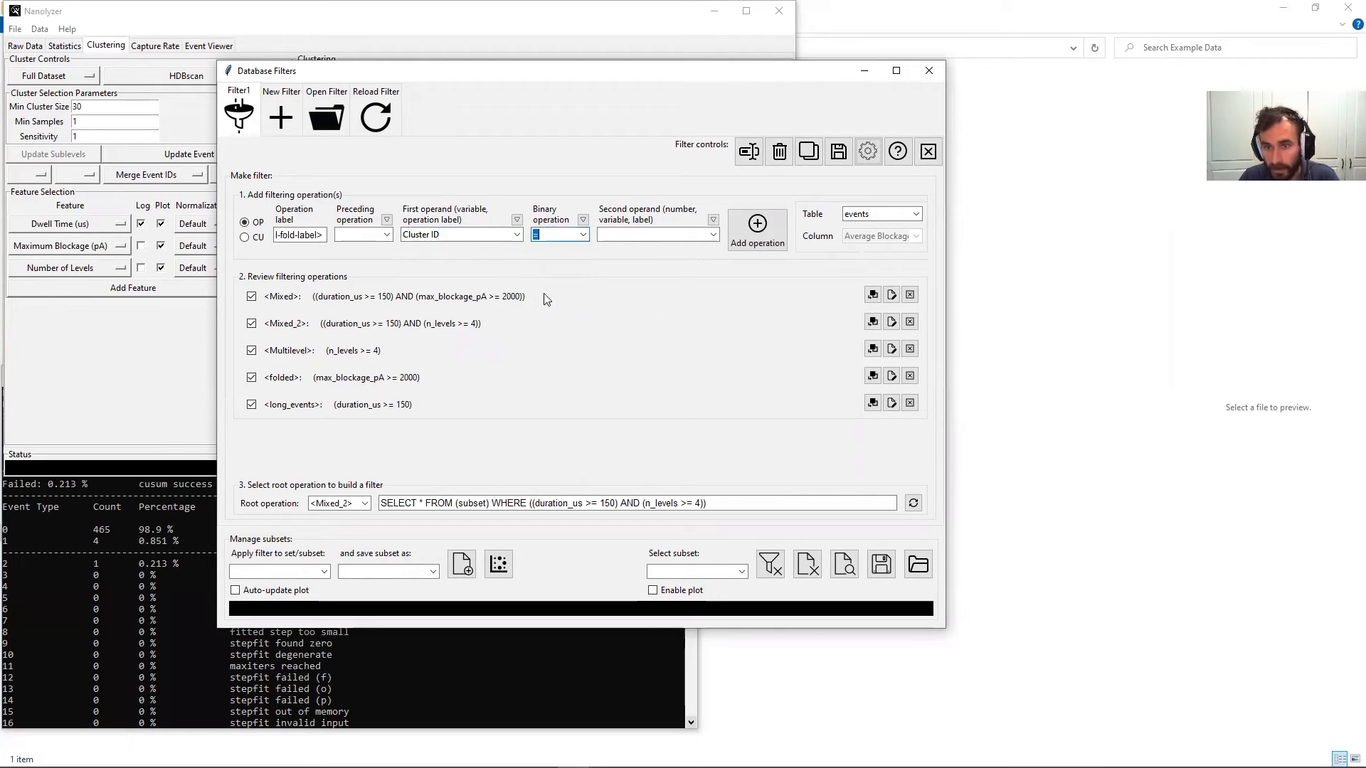
{"action": "left_click_drag", "start_coordinate": [506, 77], "coordinate": [911, 173]}
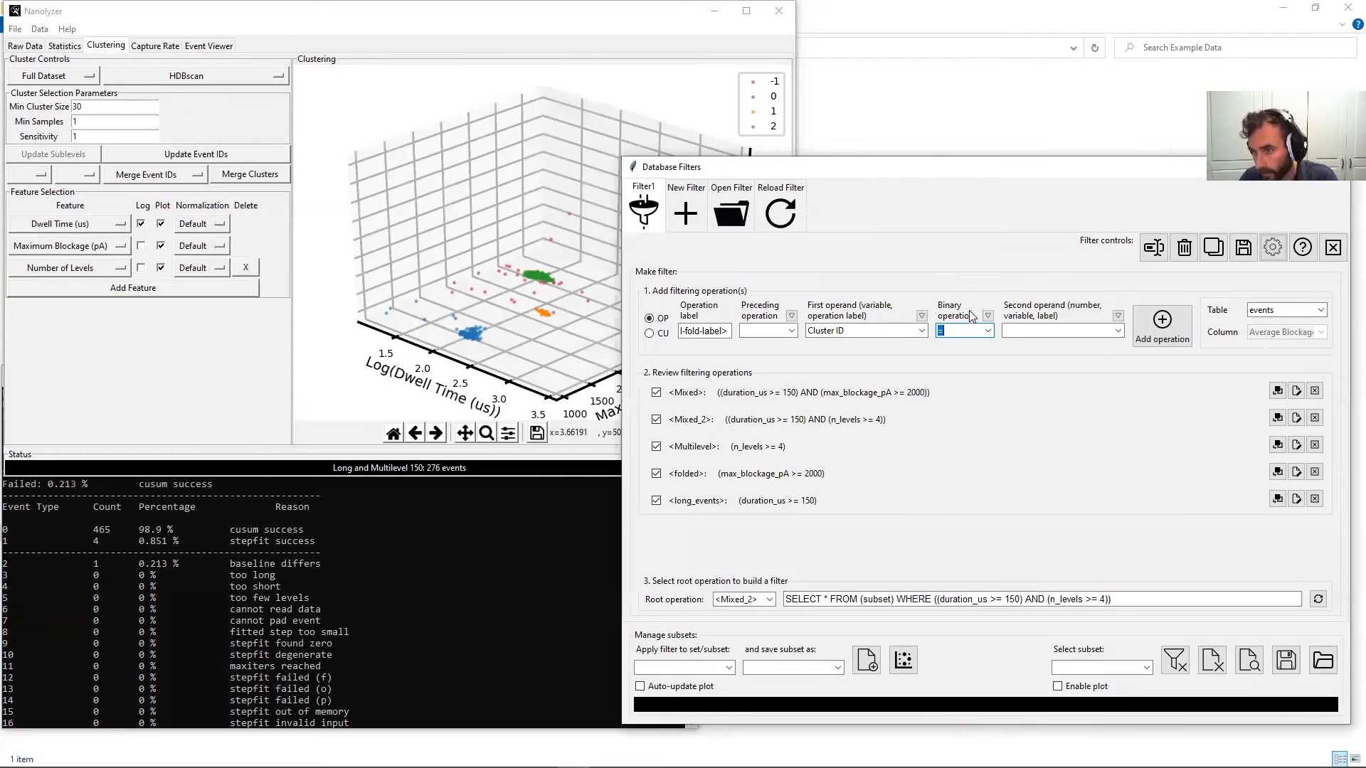
{"action": "left_click", "coordinate": [1016, 328]}
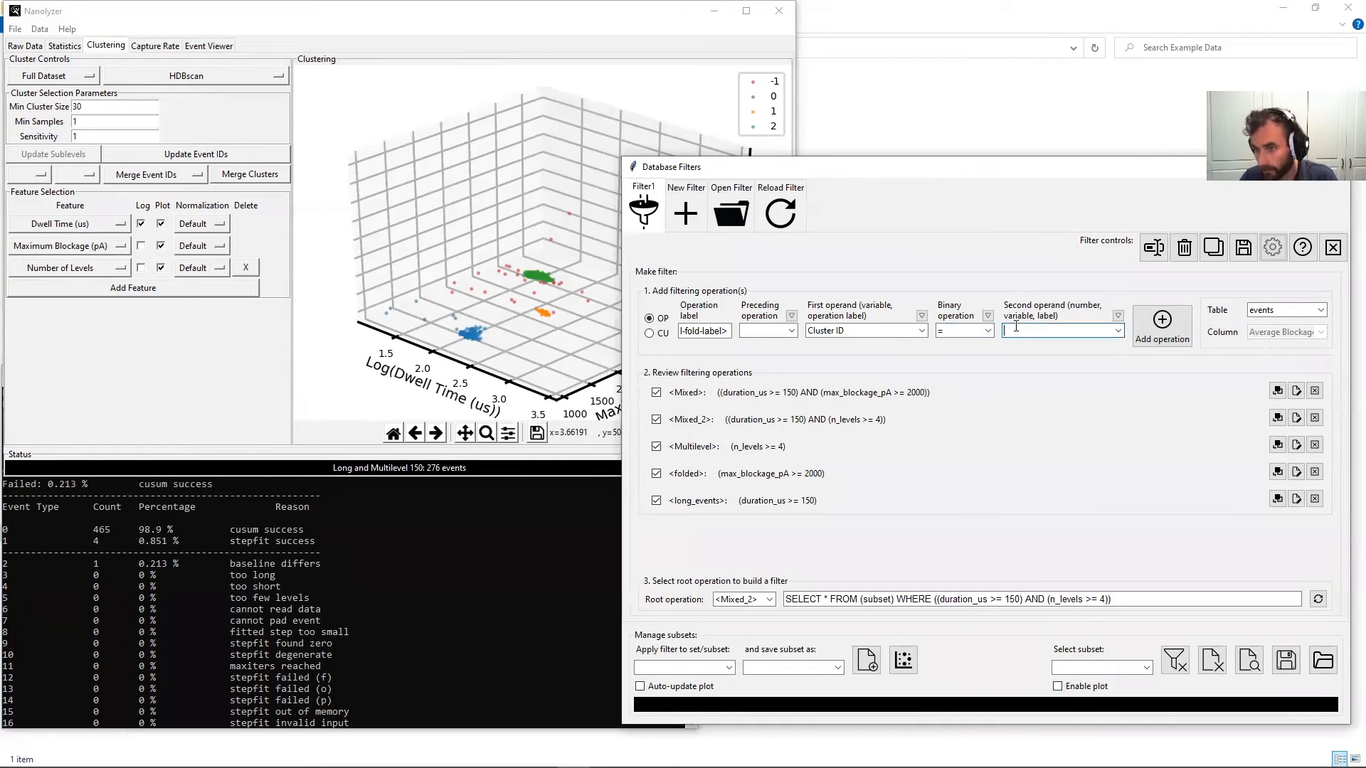
{"action": "left_click", "coordinate": [1178, 329]}
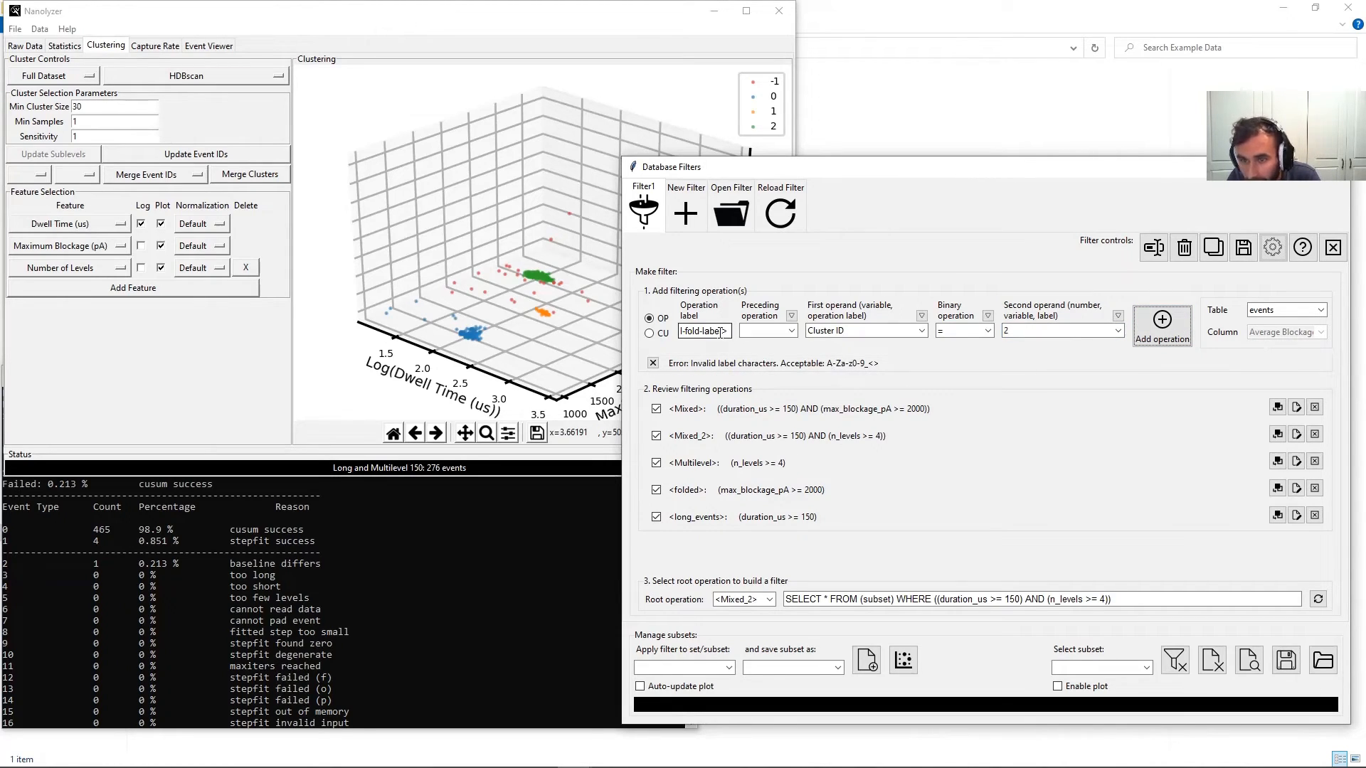
- Relabel the Cluster ID operation as <partial> and add it to the filtering operations
{"action": "left_click_drag", "start_coordinate": [727, 332], "coordinate": [678, 336]}
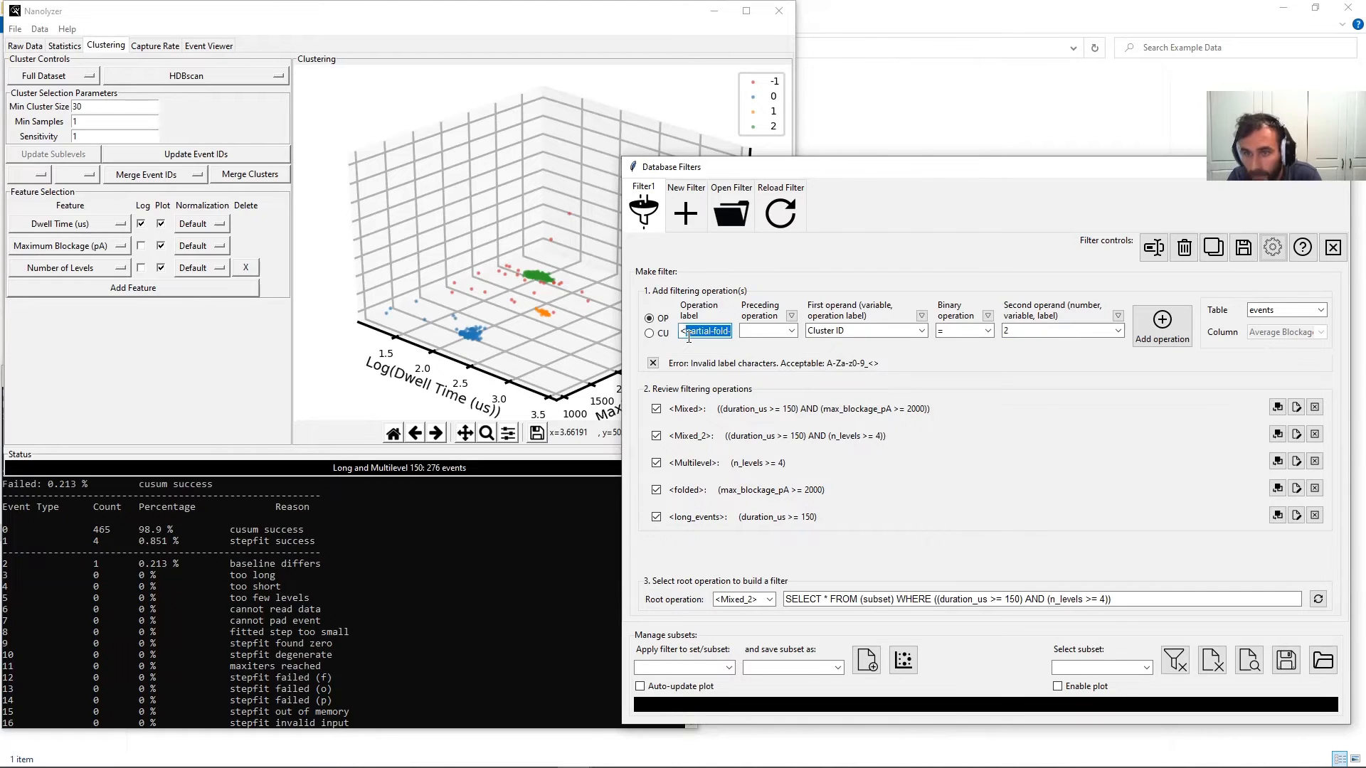
{"action": "type", "text": "parti"}
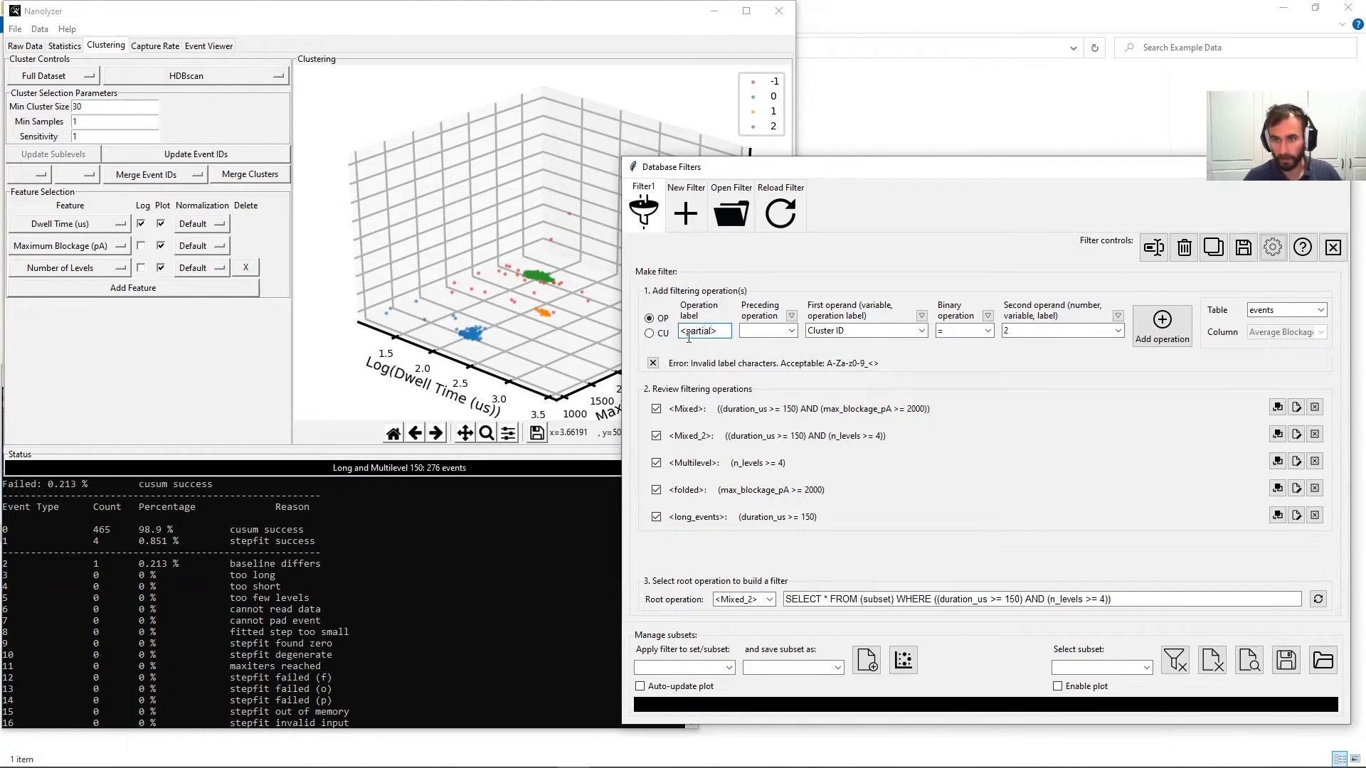
{"action": "left_click", "coordinate": [1161, 325]}
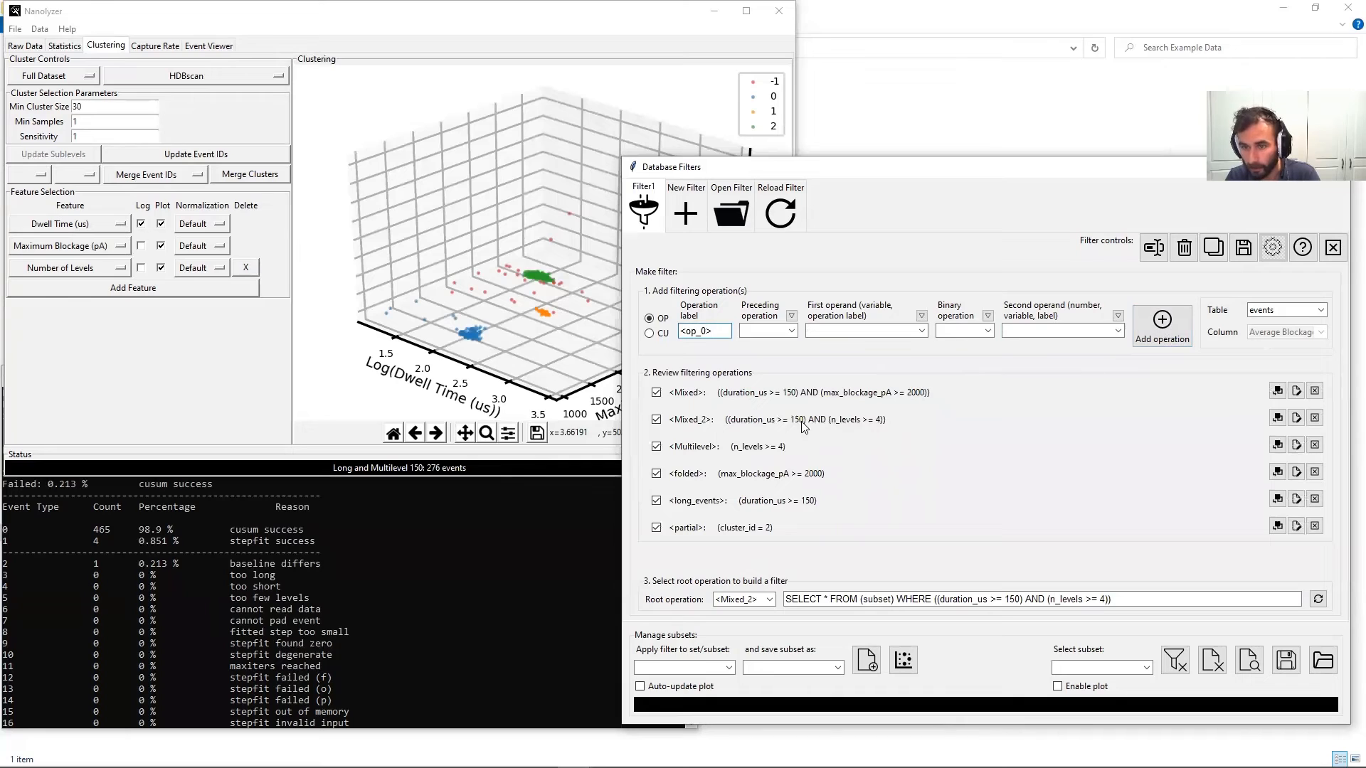
- Apply a filter with root operation <partial> to Full Dataset, saving the subset as Partially Folded Events with auto-update enabled for the statistics plot
{"action": "left_click", "coordinate": [769, 601]}
{"action": "left_click", "coordinate": [740, 671]}
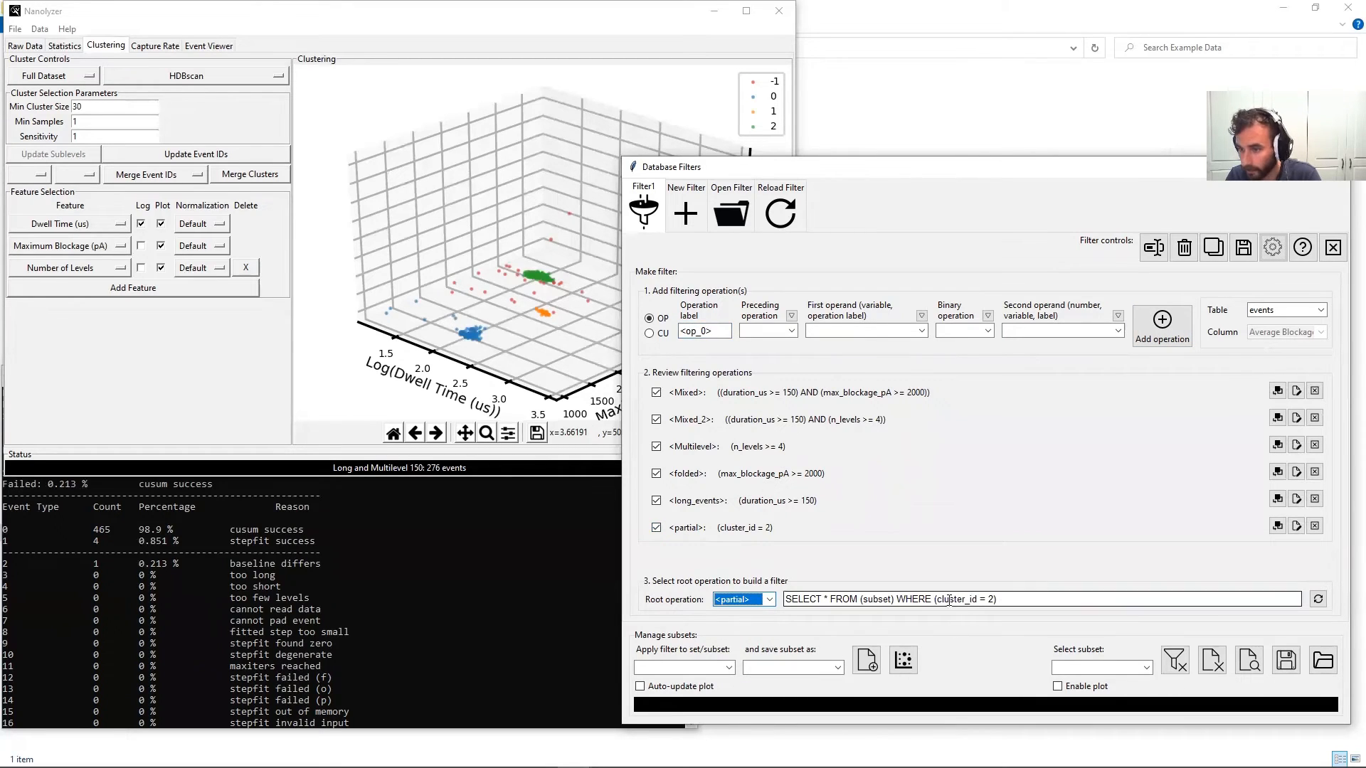
{"action": "left_click", "coordinate": [728, 667]}
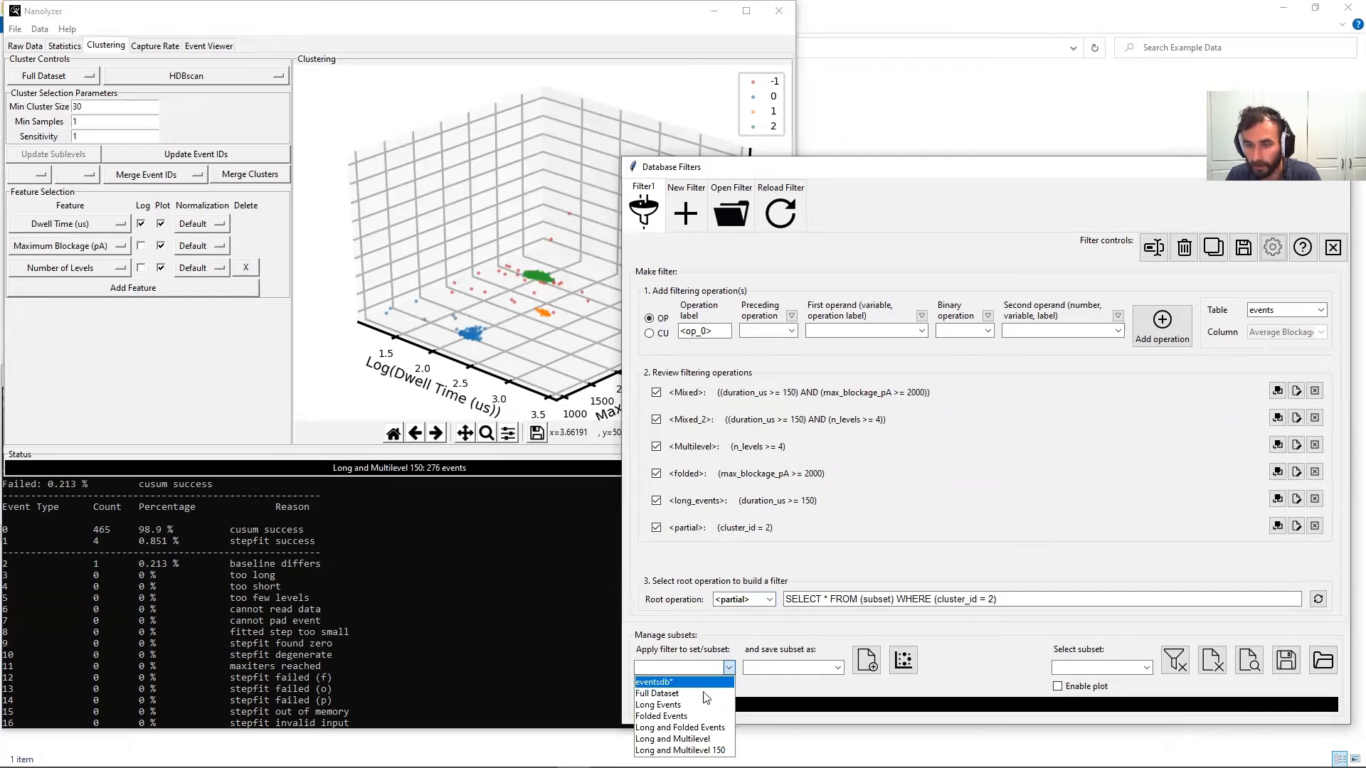
{"action": "left_click", "coordinate": [708, 681]}
{"action": "left_click", "coordinate": [803, 666]}
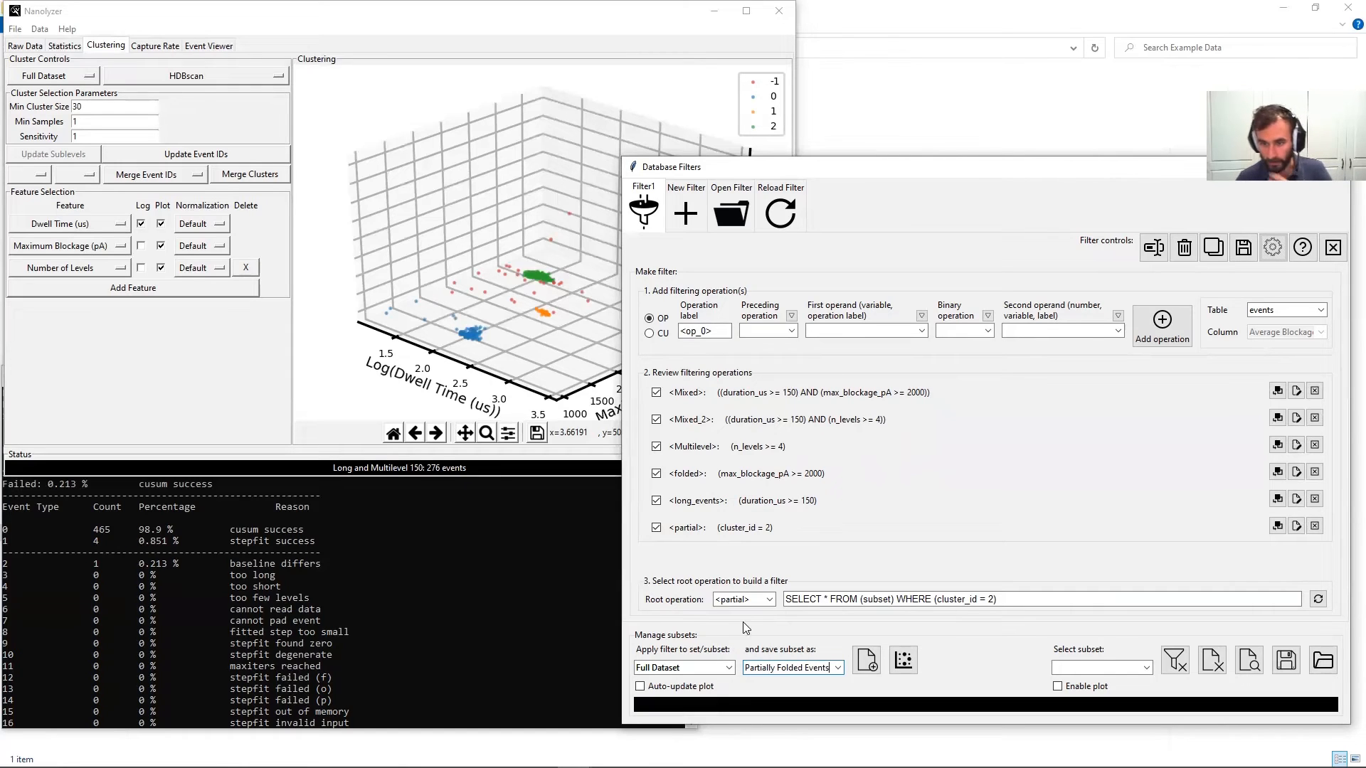
{"action": "left_click", "coordinate": [641, 689]}
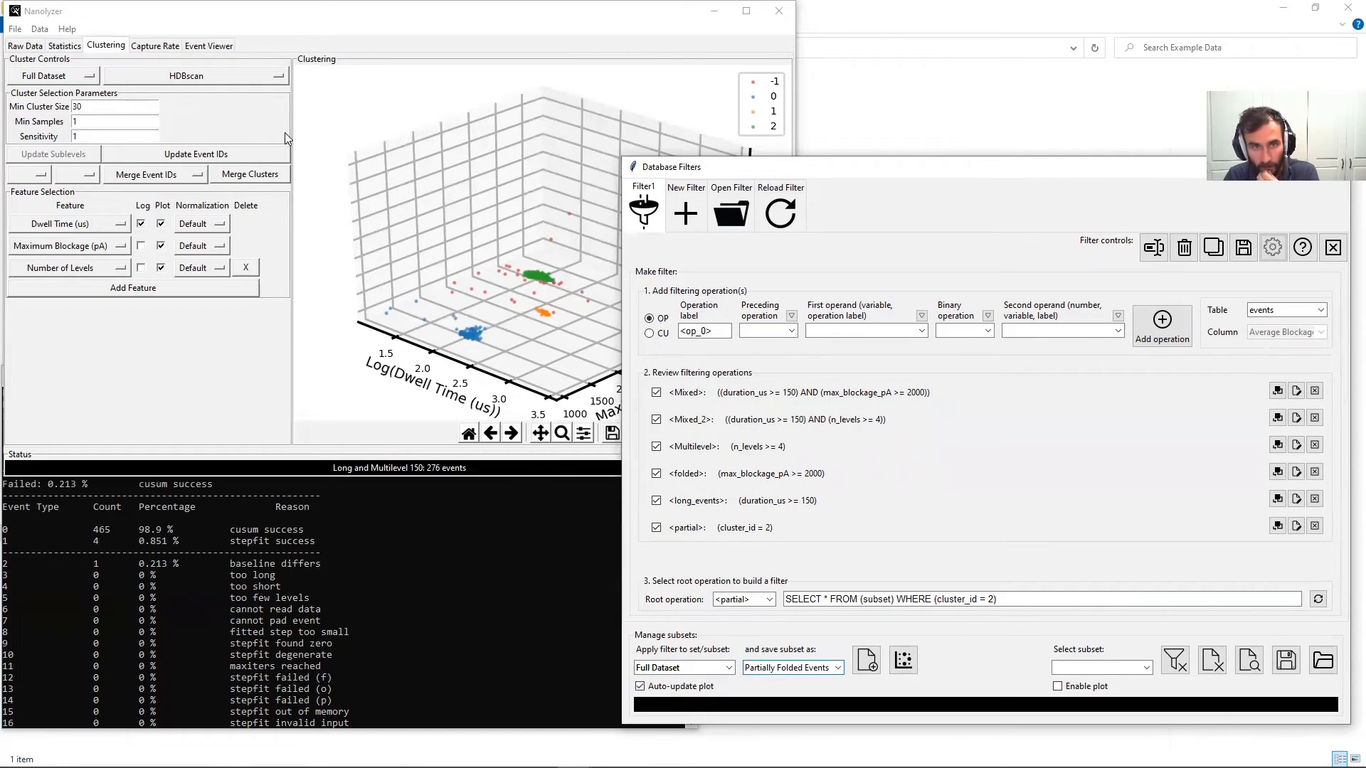
{"action": "left_click", "coordinate": [65, 46]}
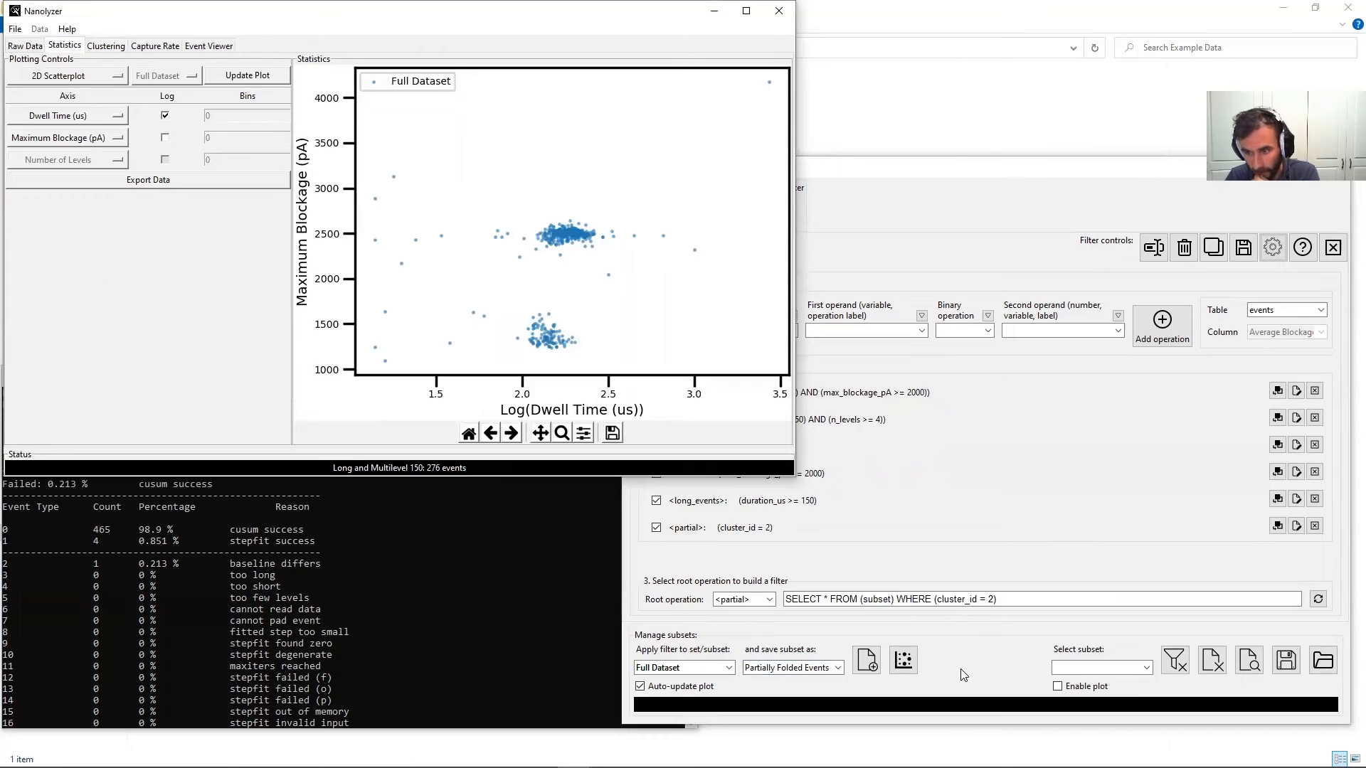
{"action": "left_click", "coordinate": [867, 660]}
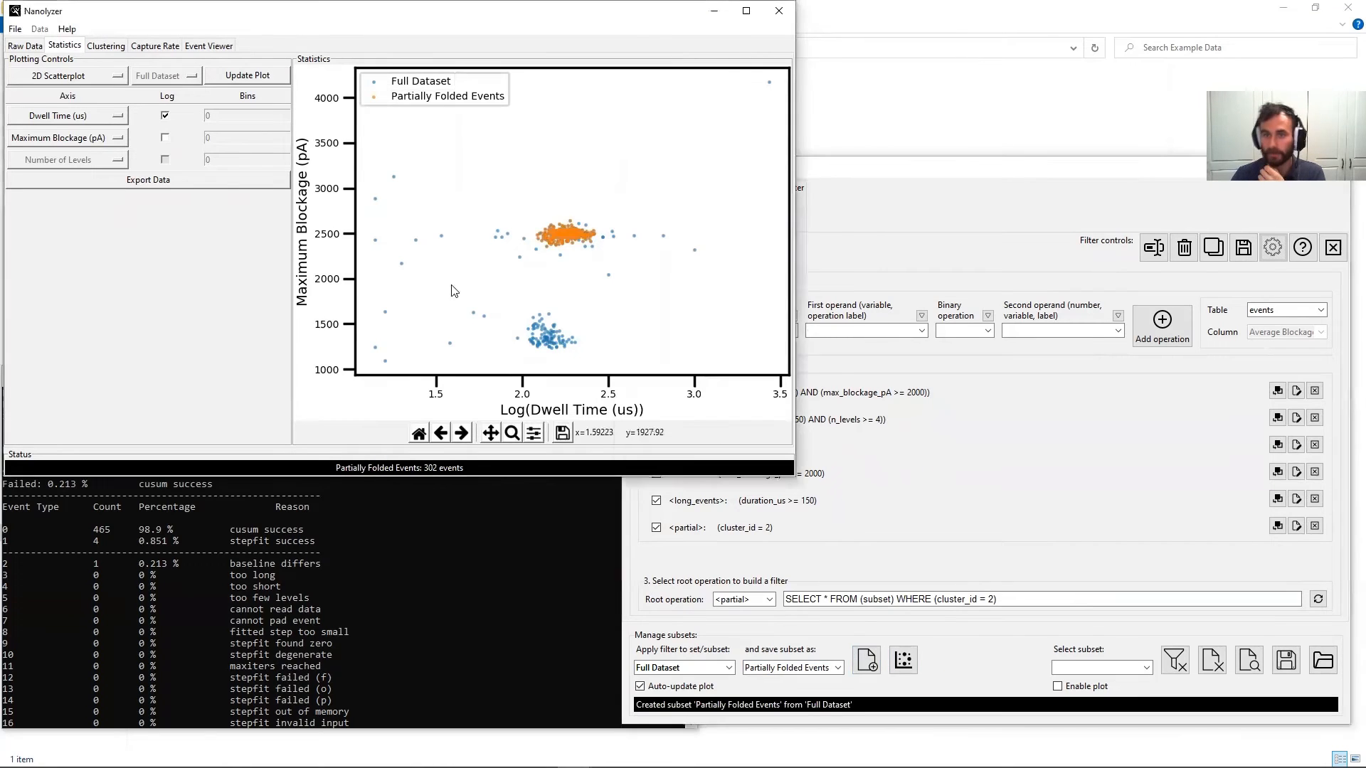
- Change the statistics plot to a 3D Scatterplot of dwell time, maximum blockage and number of levels, and update it
{"action": "left_click", "coordinate": [548, 230]}
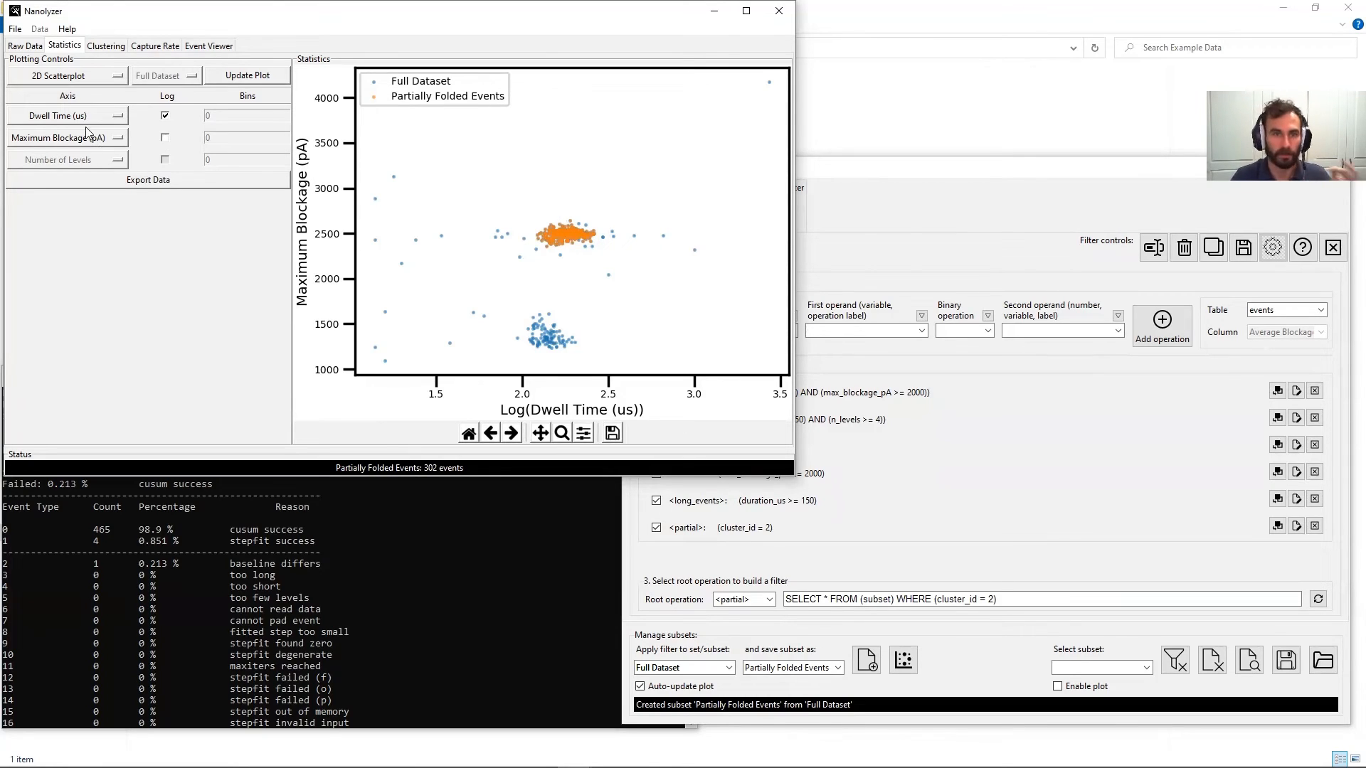
{"action": "left_click", "coordinate": [118, 75]}
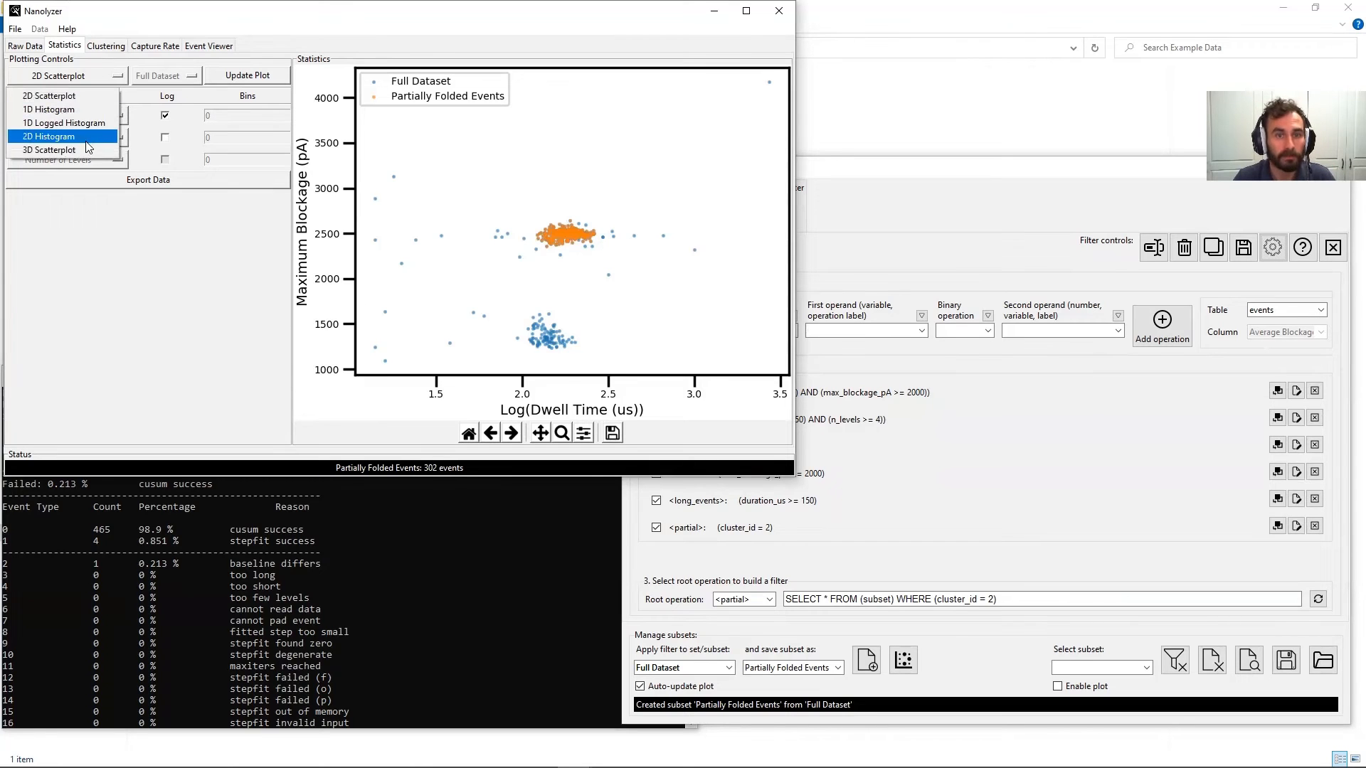
{"action": "left_click", "coordinate": [85, 150]}
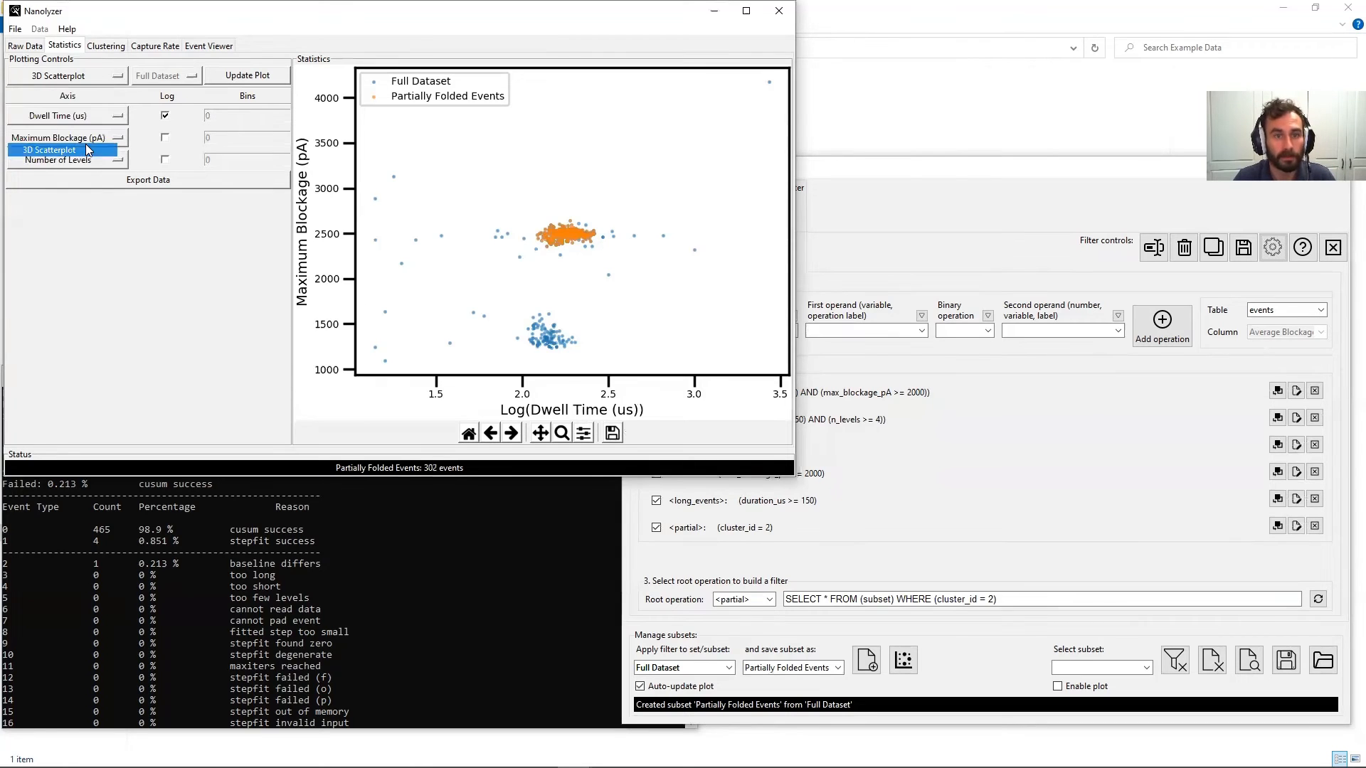
{"action": "left_click", "coordinate": [239, 74]}
{"action": "mouse_move", "coordinate": [578, 312]}
{"action": "left_mouse_down"}
{"action": "mouse_move", "coordinate": [490, 243]}
{"action": "mouse_move", "coordinate": [455, 257]}
{"action": "mouse_move", "coordinate": [545, 290]}
{"action": "mouse_move", "coordinate": [573, 325]}
{"action": "left_mouse_up"}
- Disable plotting of the Full Dataset subset and view the Partially Folded Events alone in the 3D scatterplot
{"action": "left_click", "coordinate": [982, 484]}
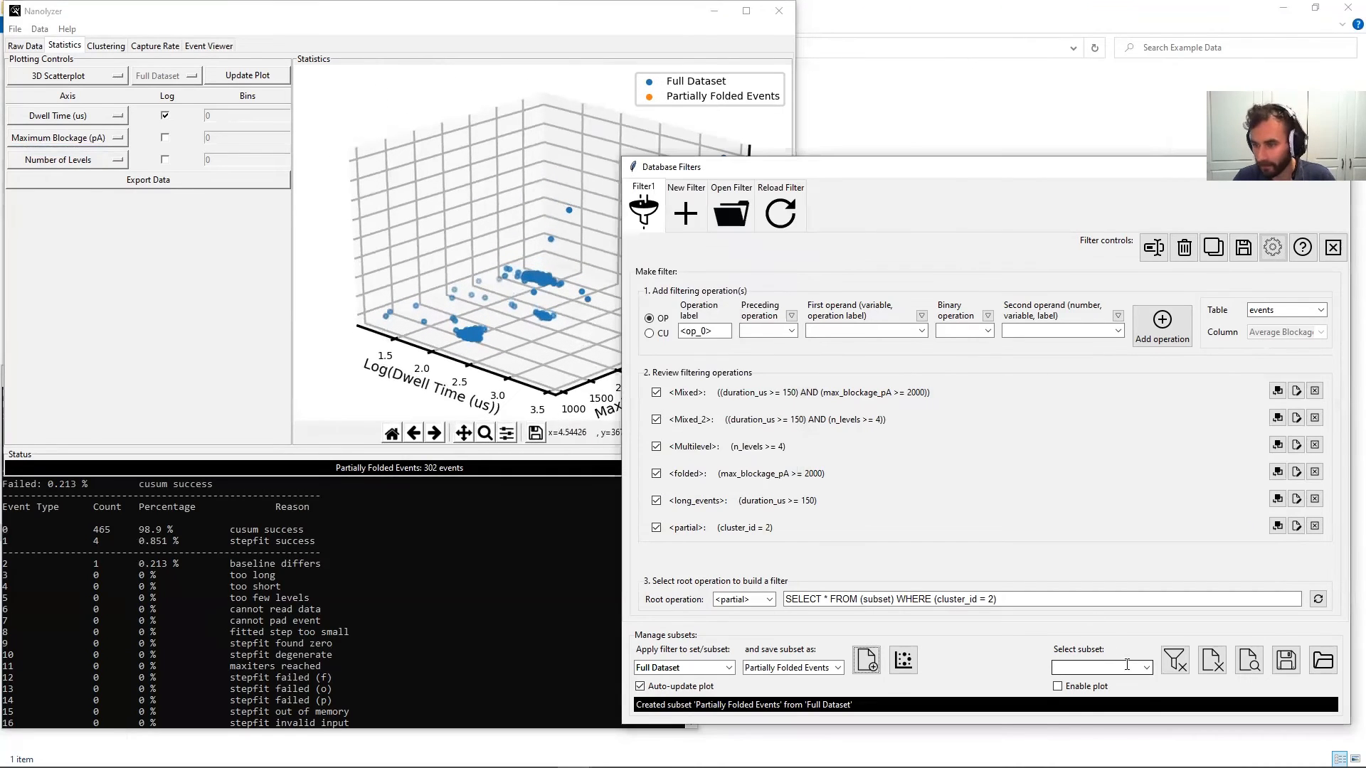
{"action": "left_click", "coordinate": [1145, 668]}
{"action": "left_click", "coordinate": [1114, 682]}
{"action": "left_click", "coordinate": [1057, 686]}
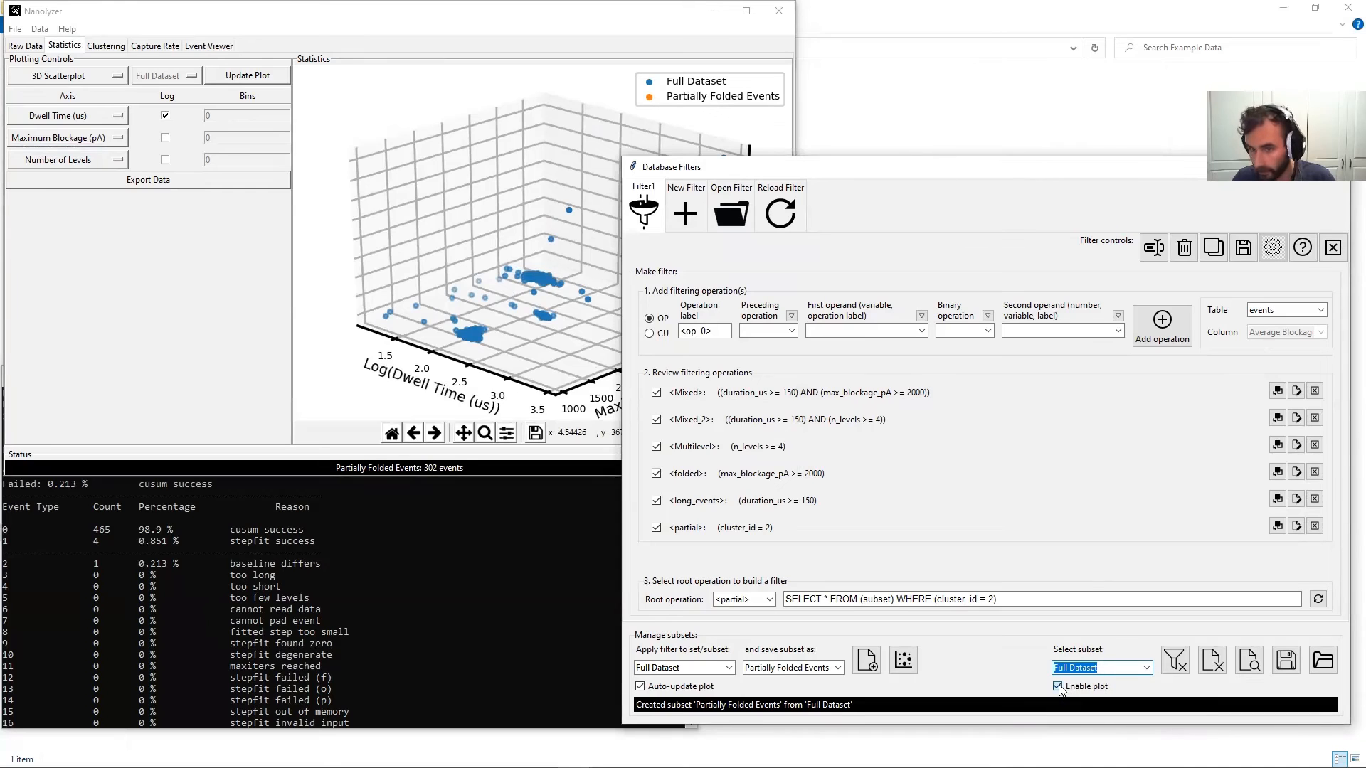
{"action": "left_click", "coordinate": [483, 392]}
{"action": "left_click_drag", "start_coordinate": [482, 393], "coordinate": [593, 354]}
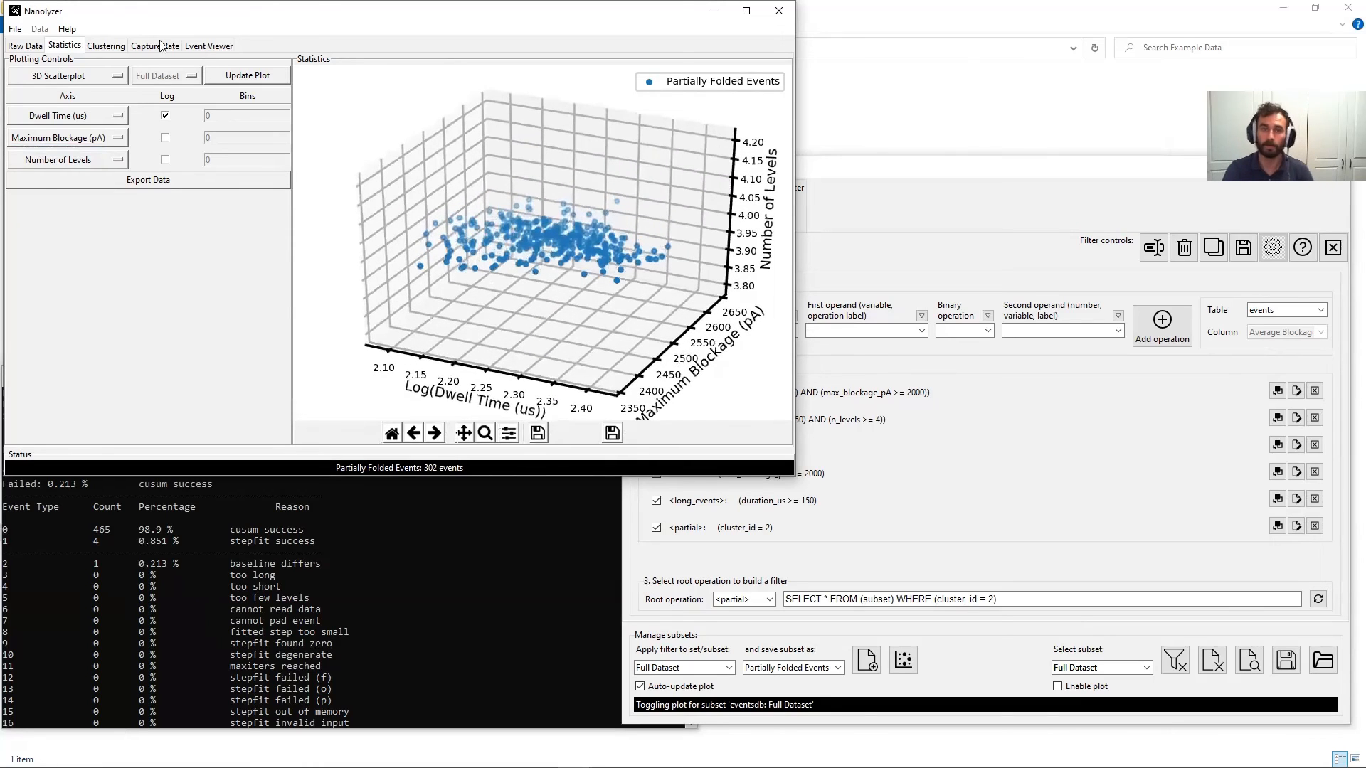
- Return to the HDBscan clustering results for the full dataset
{"action": "left_click", "coordinate": [114, 48]}
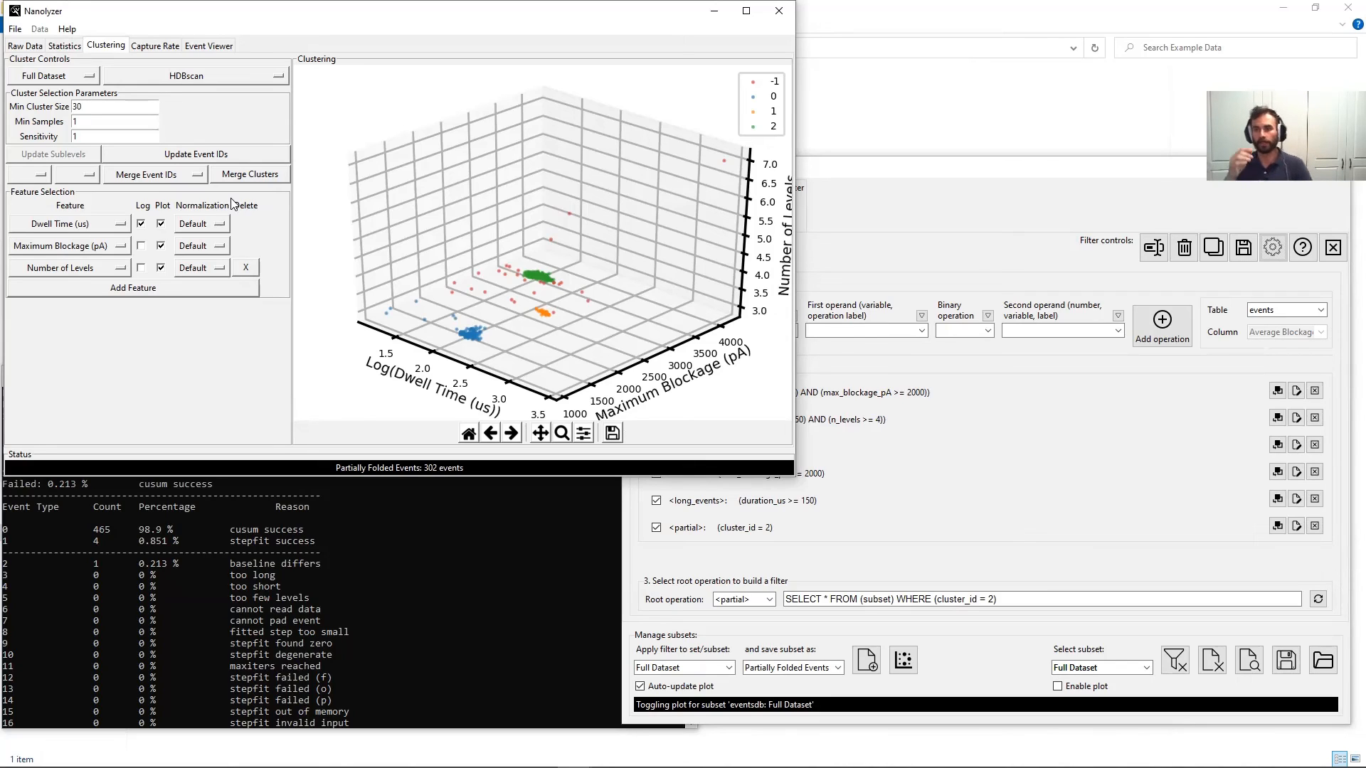
{"action": "left_click", "coordinate": [970, 549]}
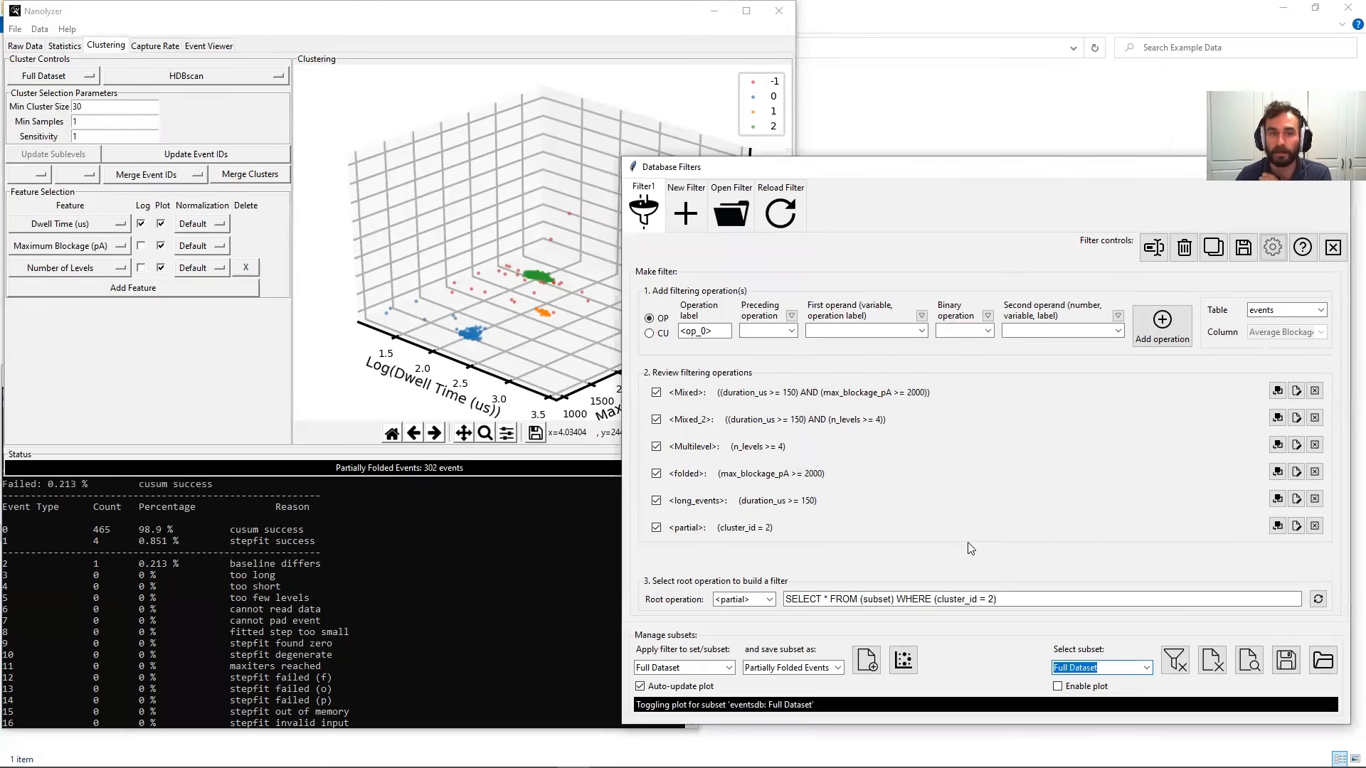
{"action": "left_click", "coordinate": [210, 363]}
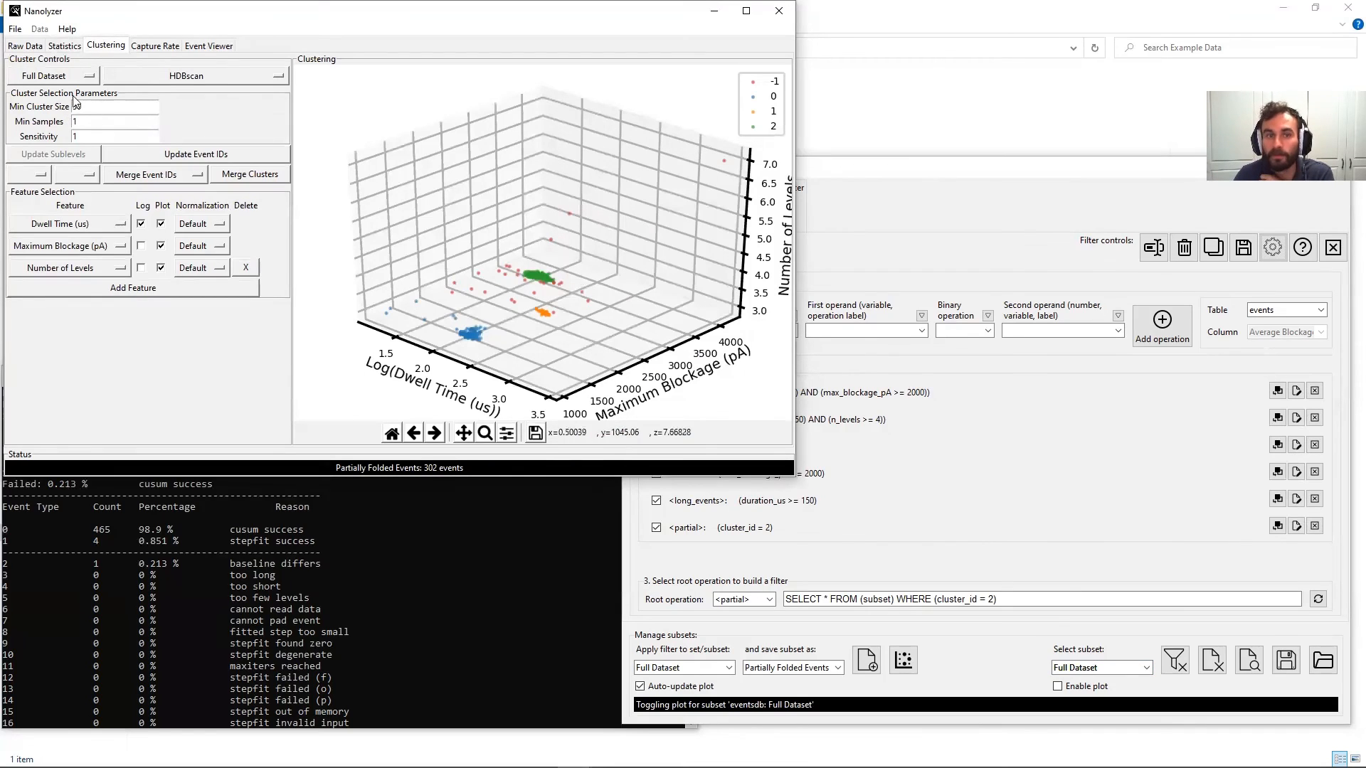